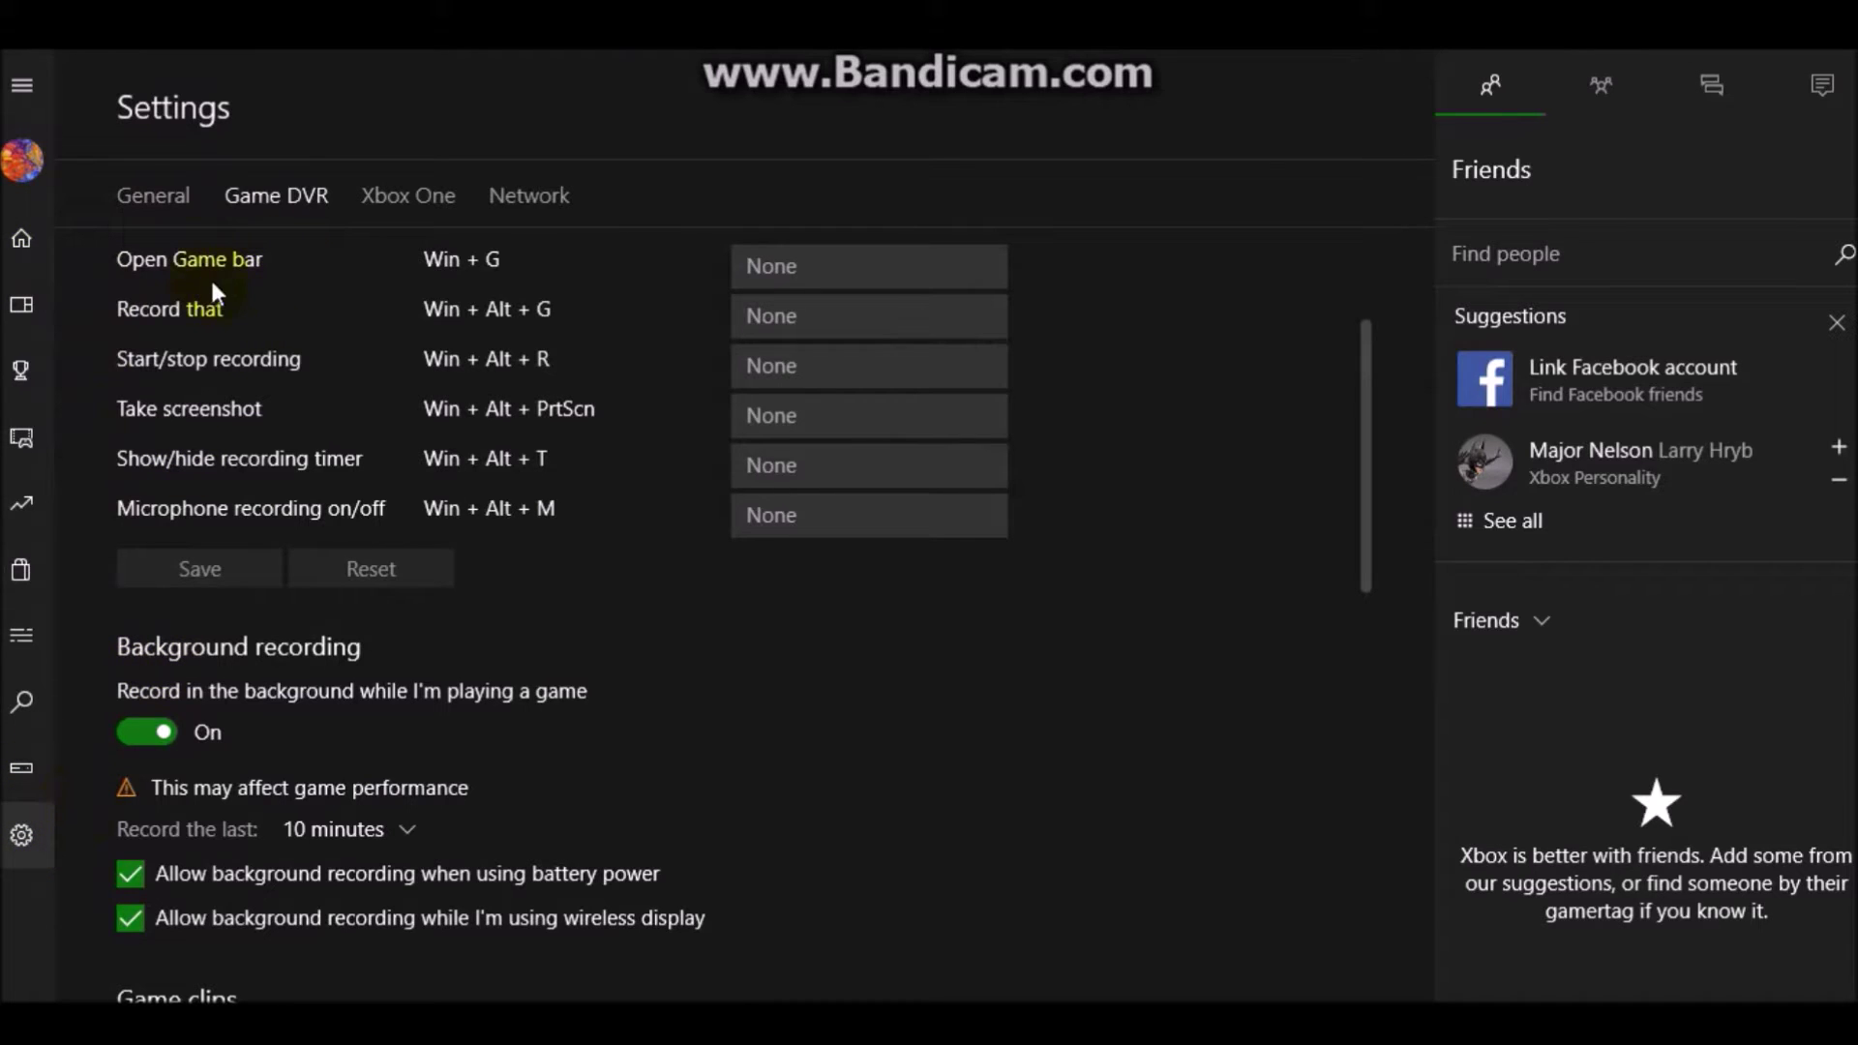
click(16, 243)
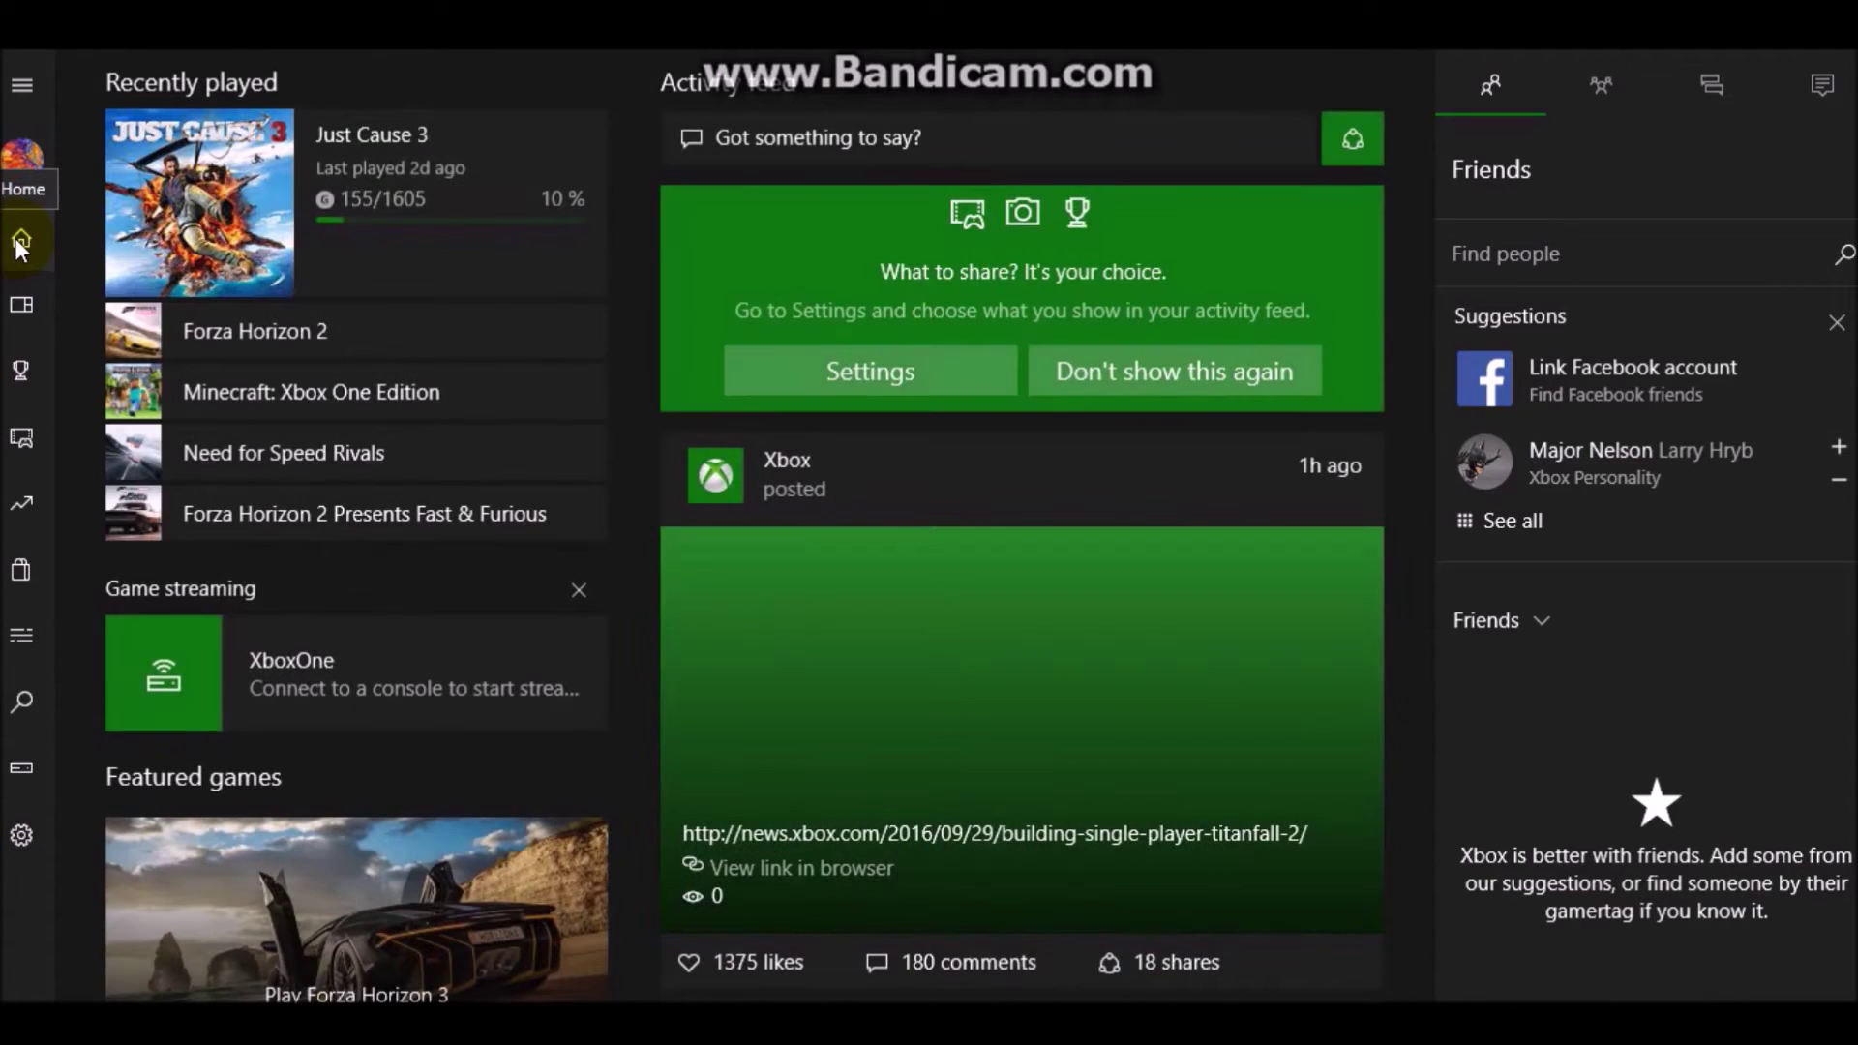
click(18, 860)
click(282, 216)
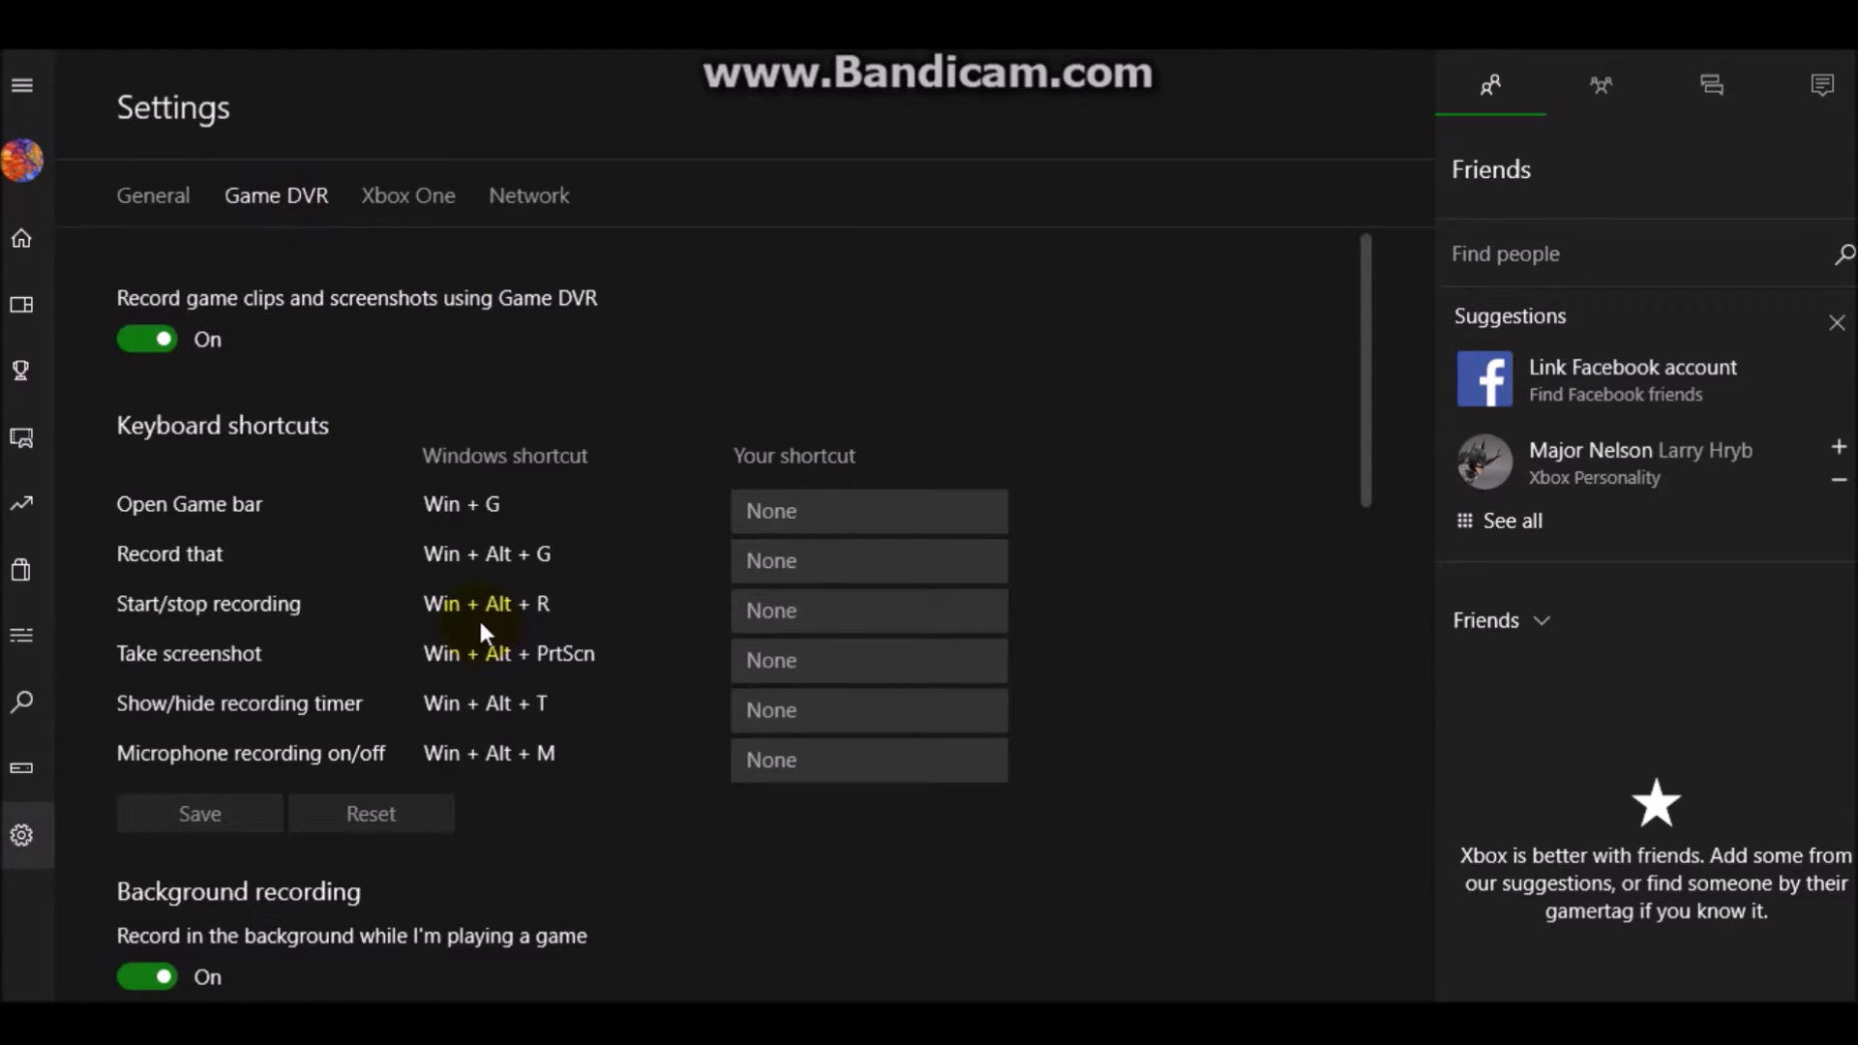
scroll(478, 617, down, 1)
scroll(478, 617, down, 4)
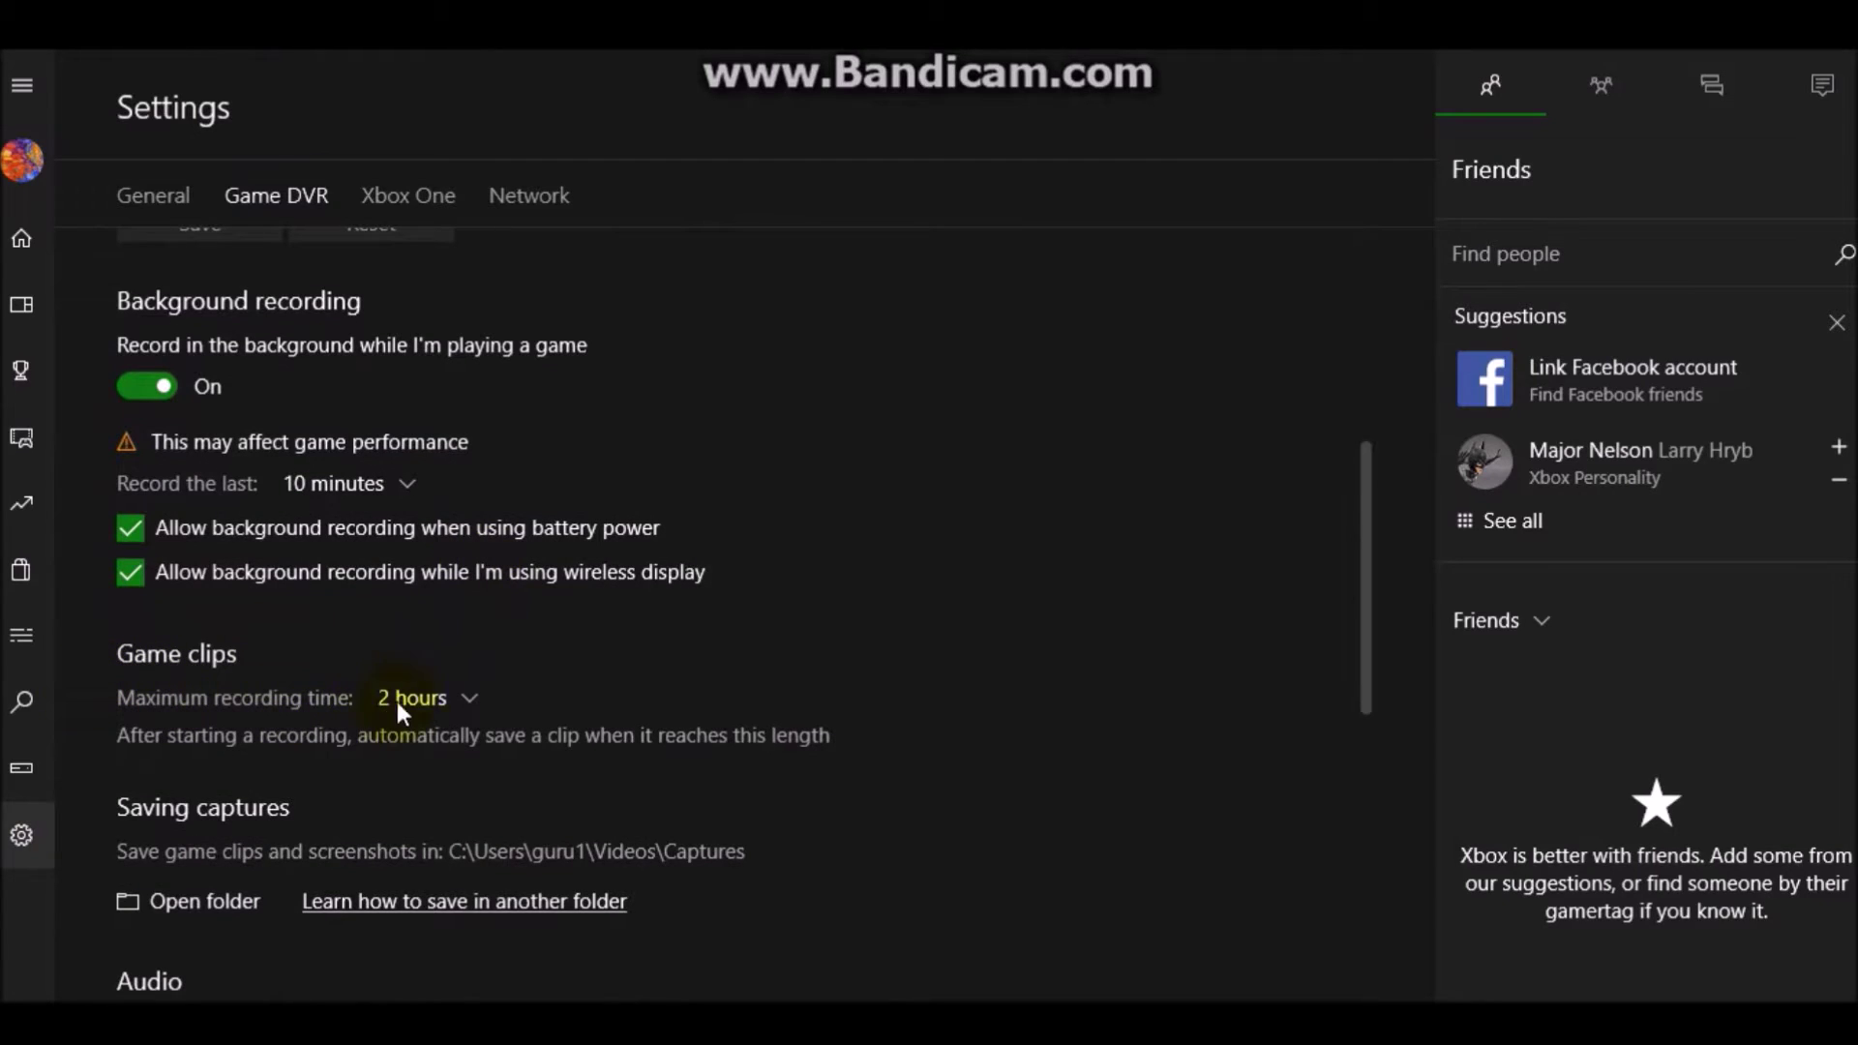
- Keep the maximum game clip length at 2 hours
click(468, 695)
click(470, 696)
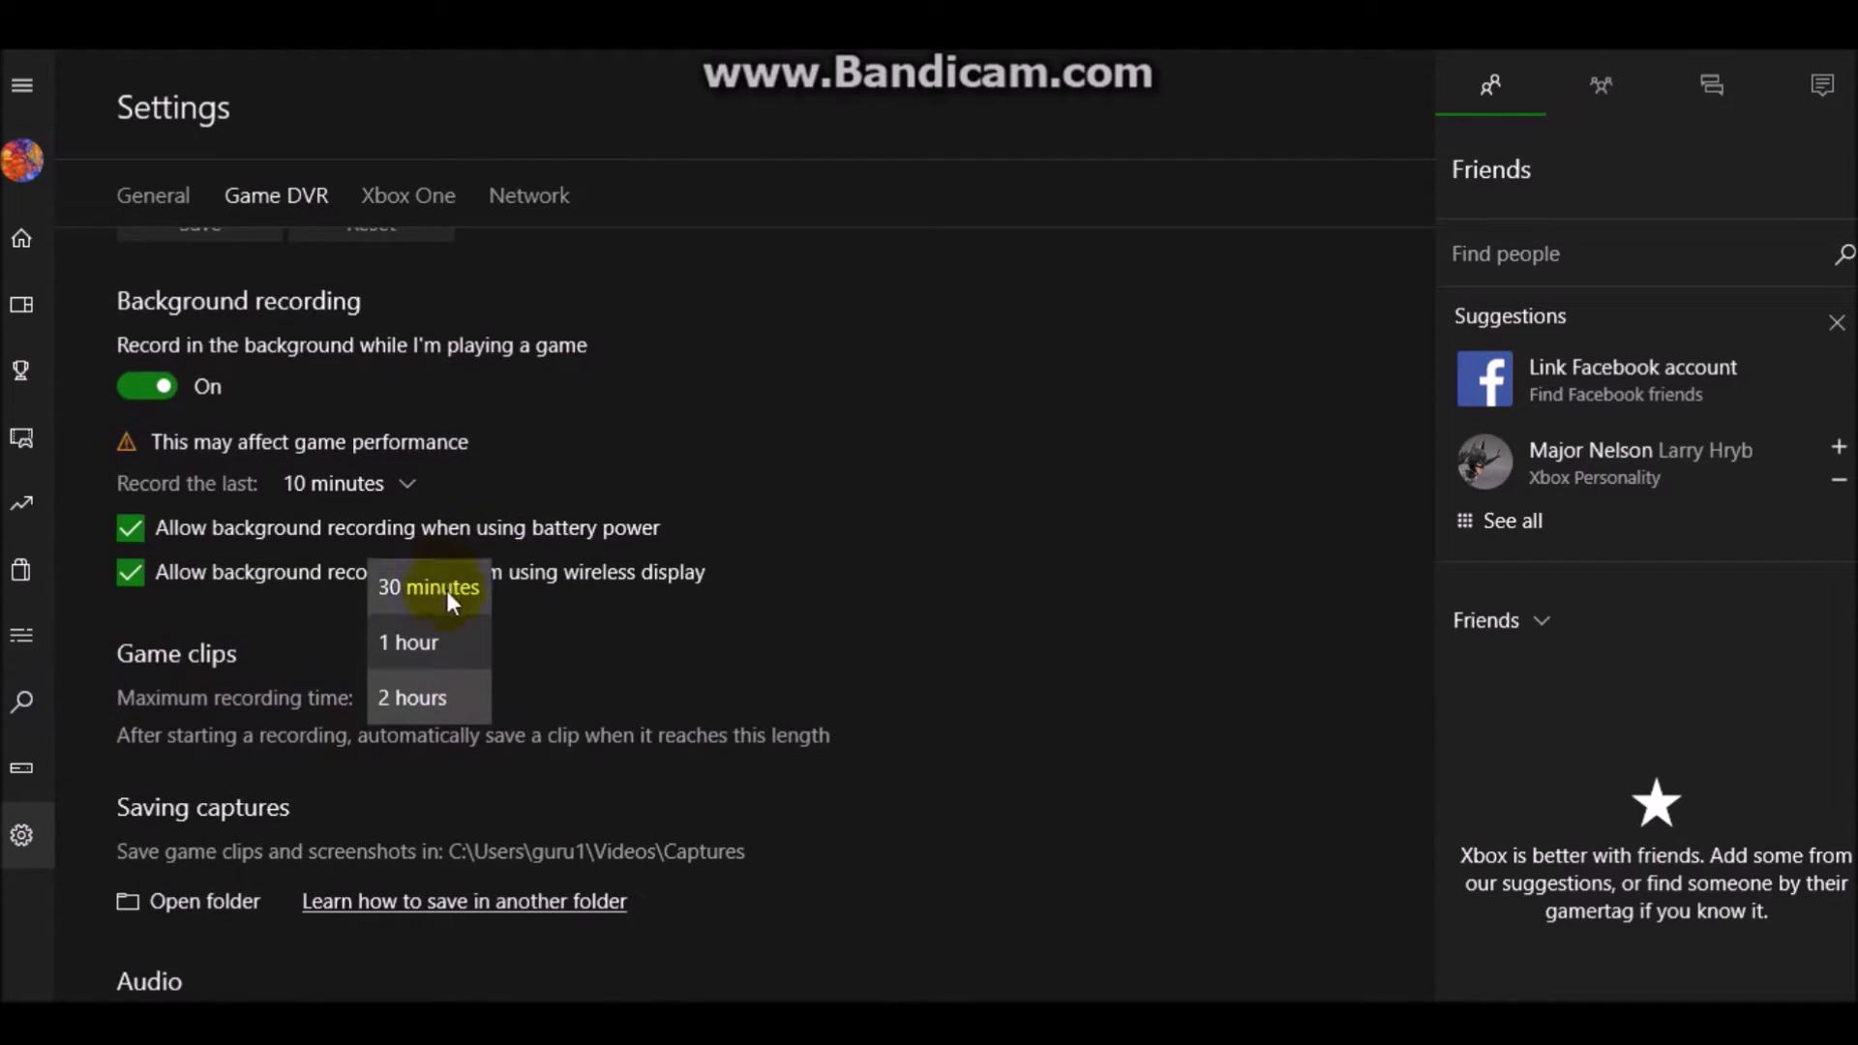
click(416, 696)
scroll(276, 693, up, 1)
scroll(278, 693, up, 3)
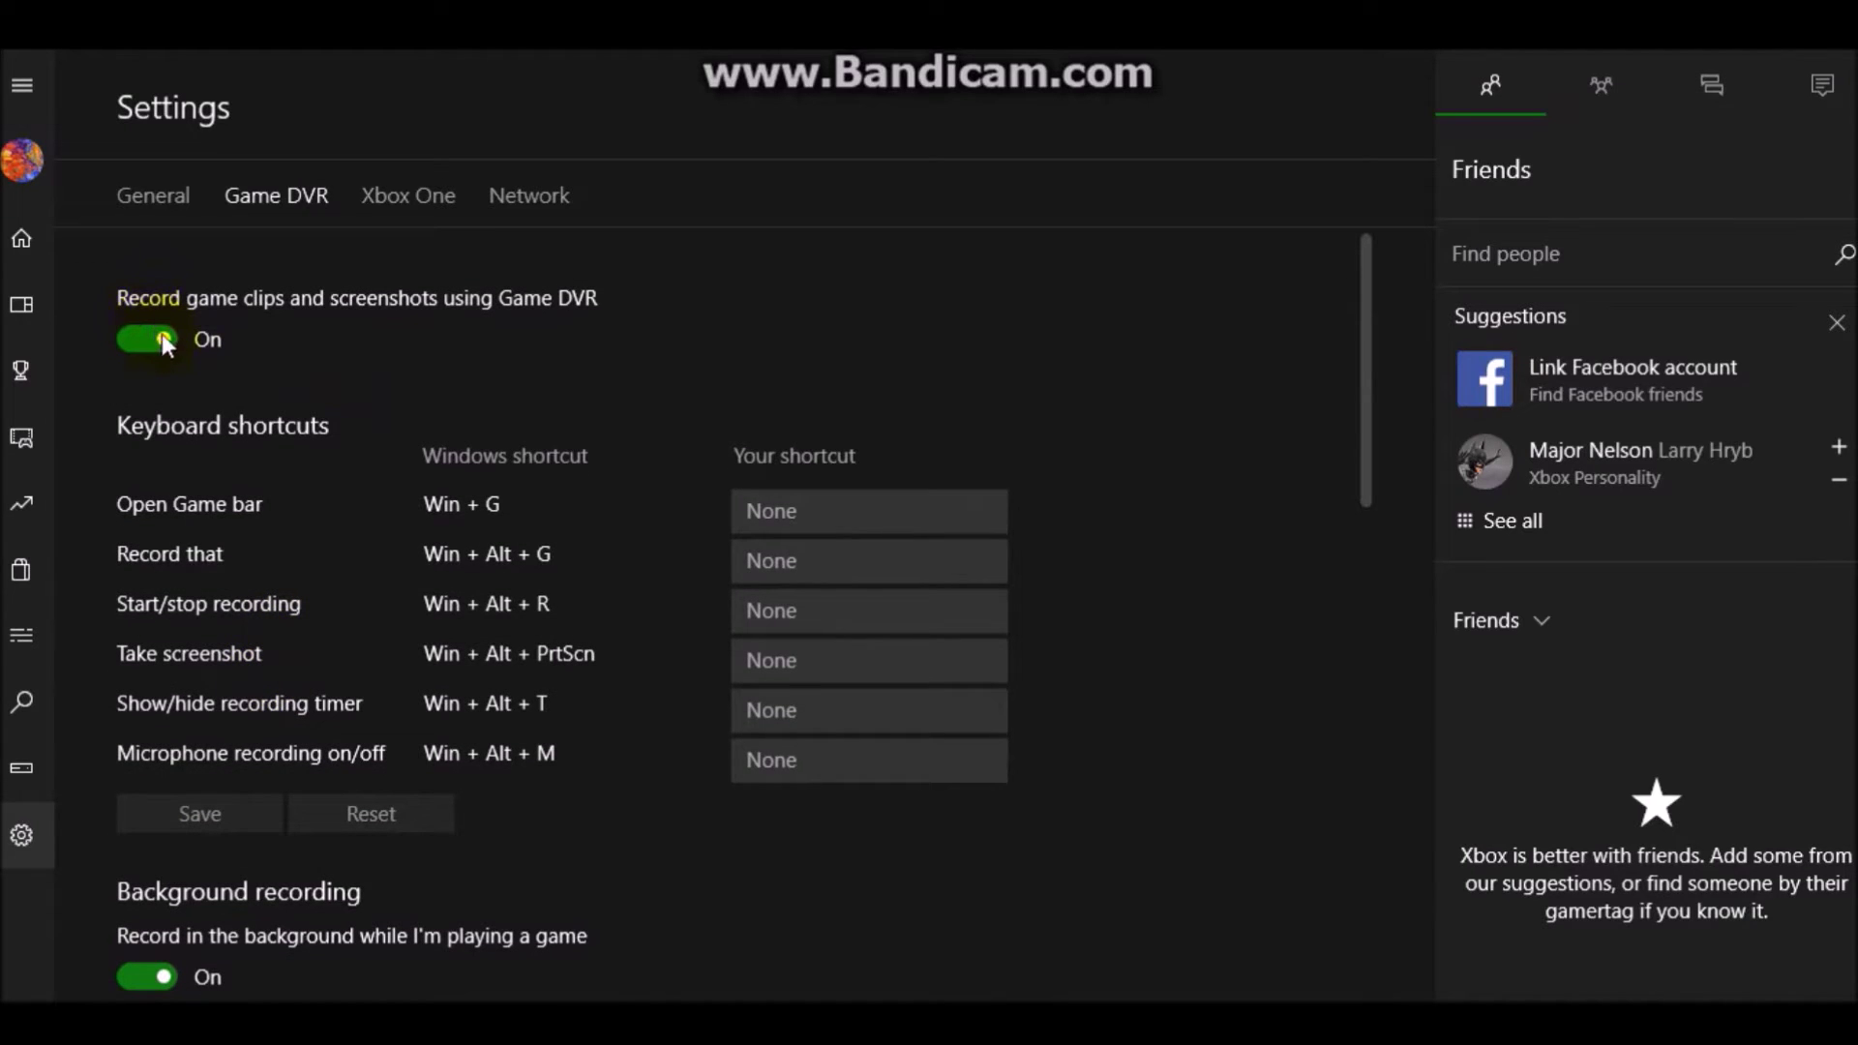
scroll(177, 423, down, 3)
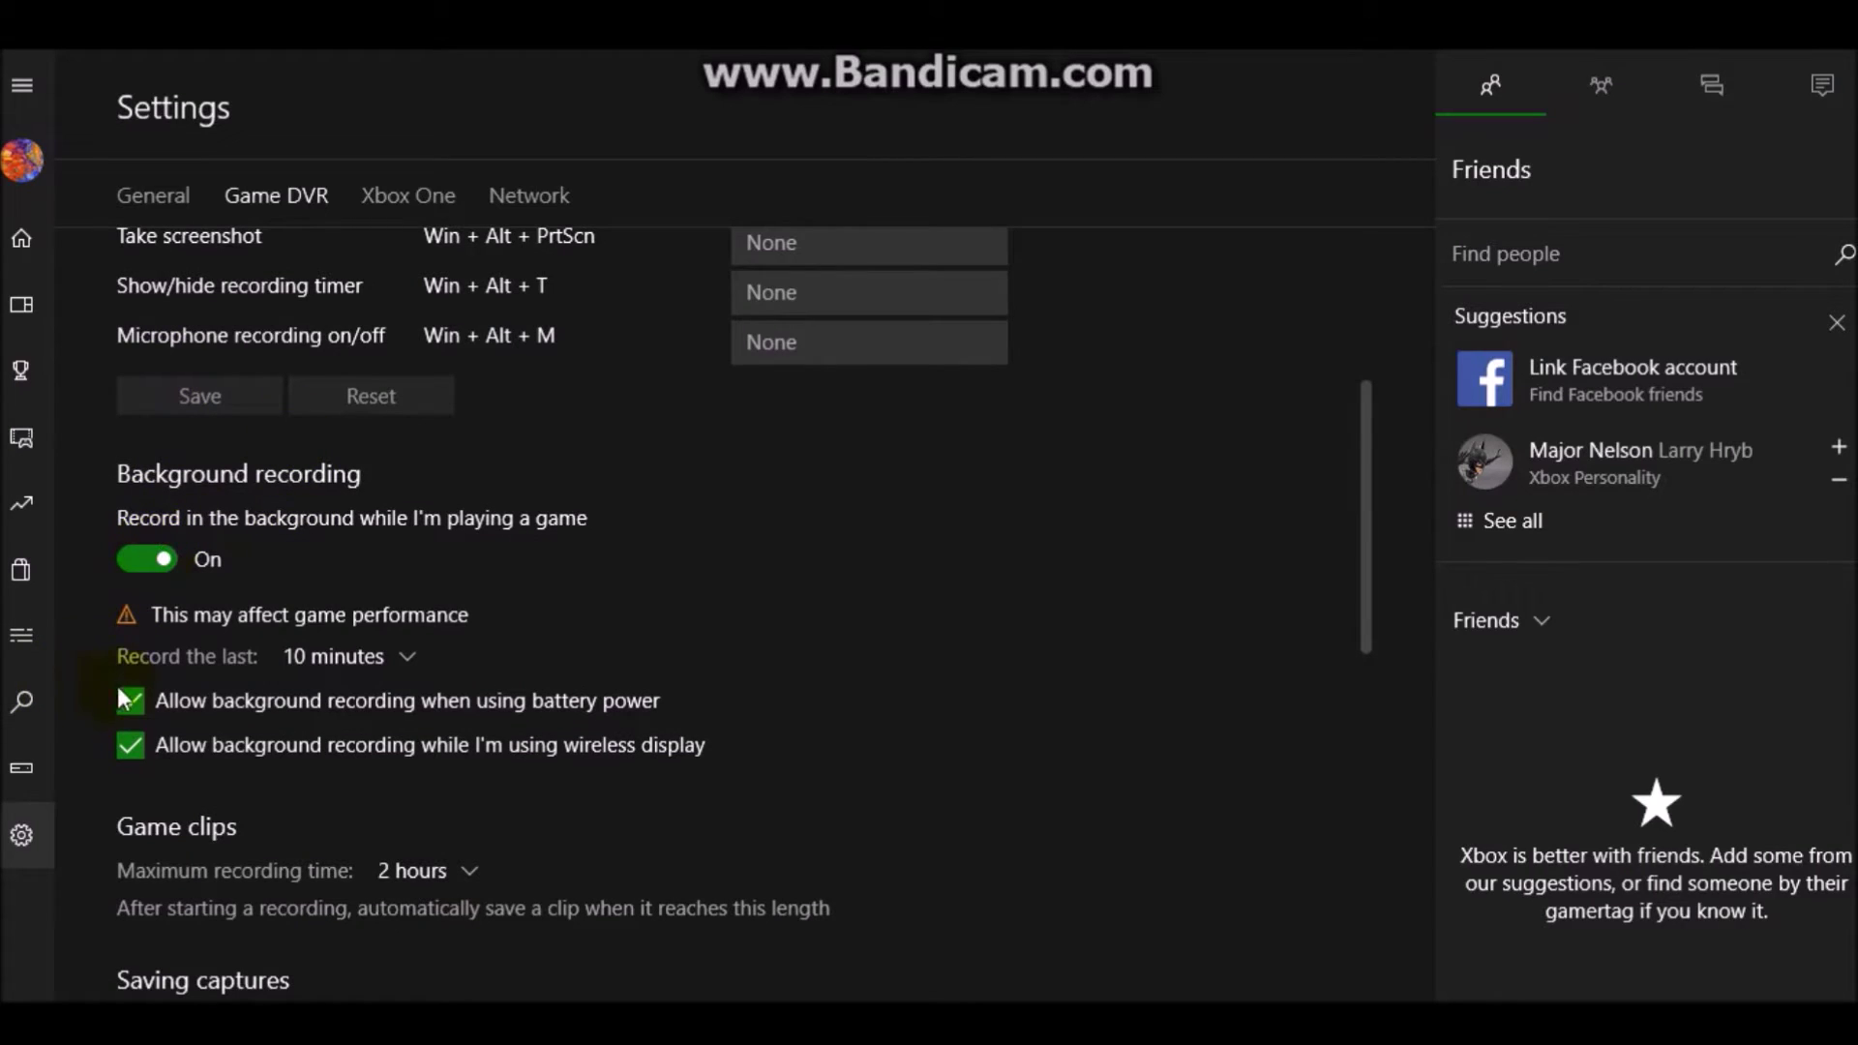
- Keep background recording at the last 10 minutes
click(385, 658)
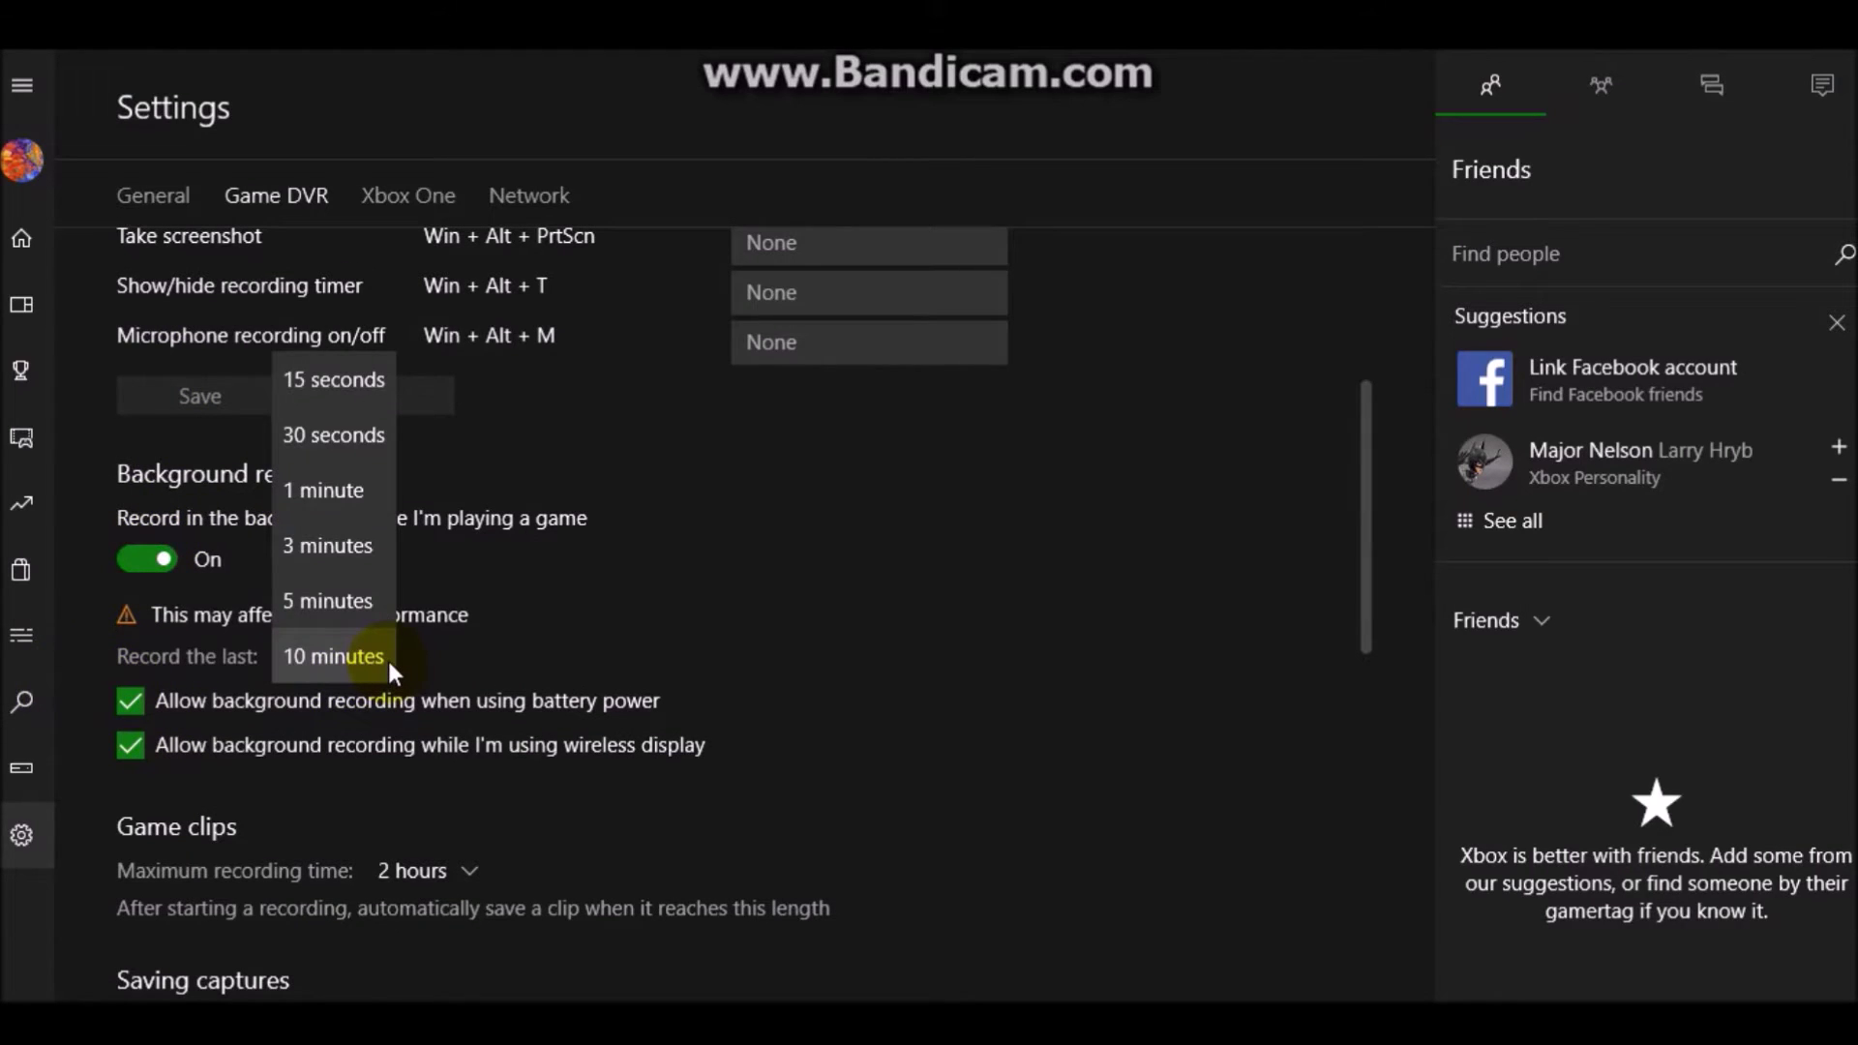
click(388, 657)
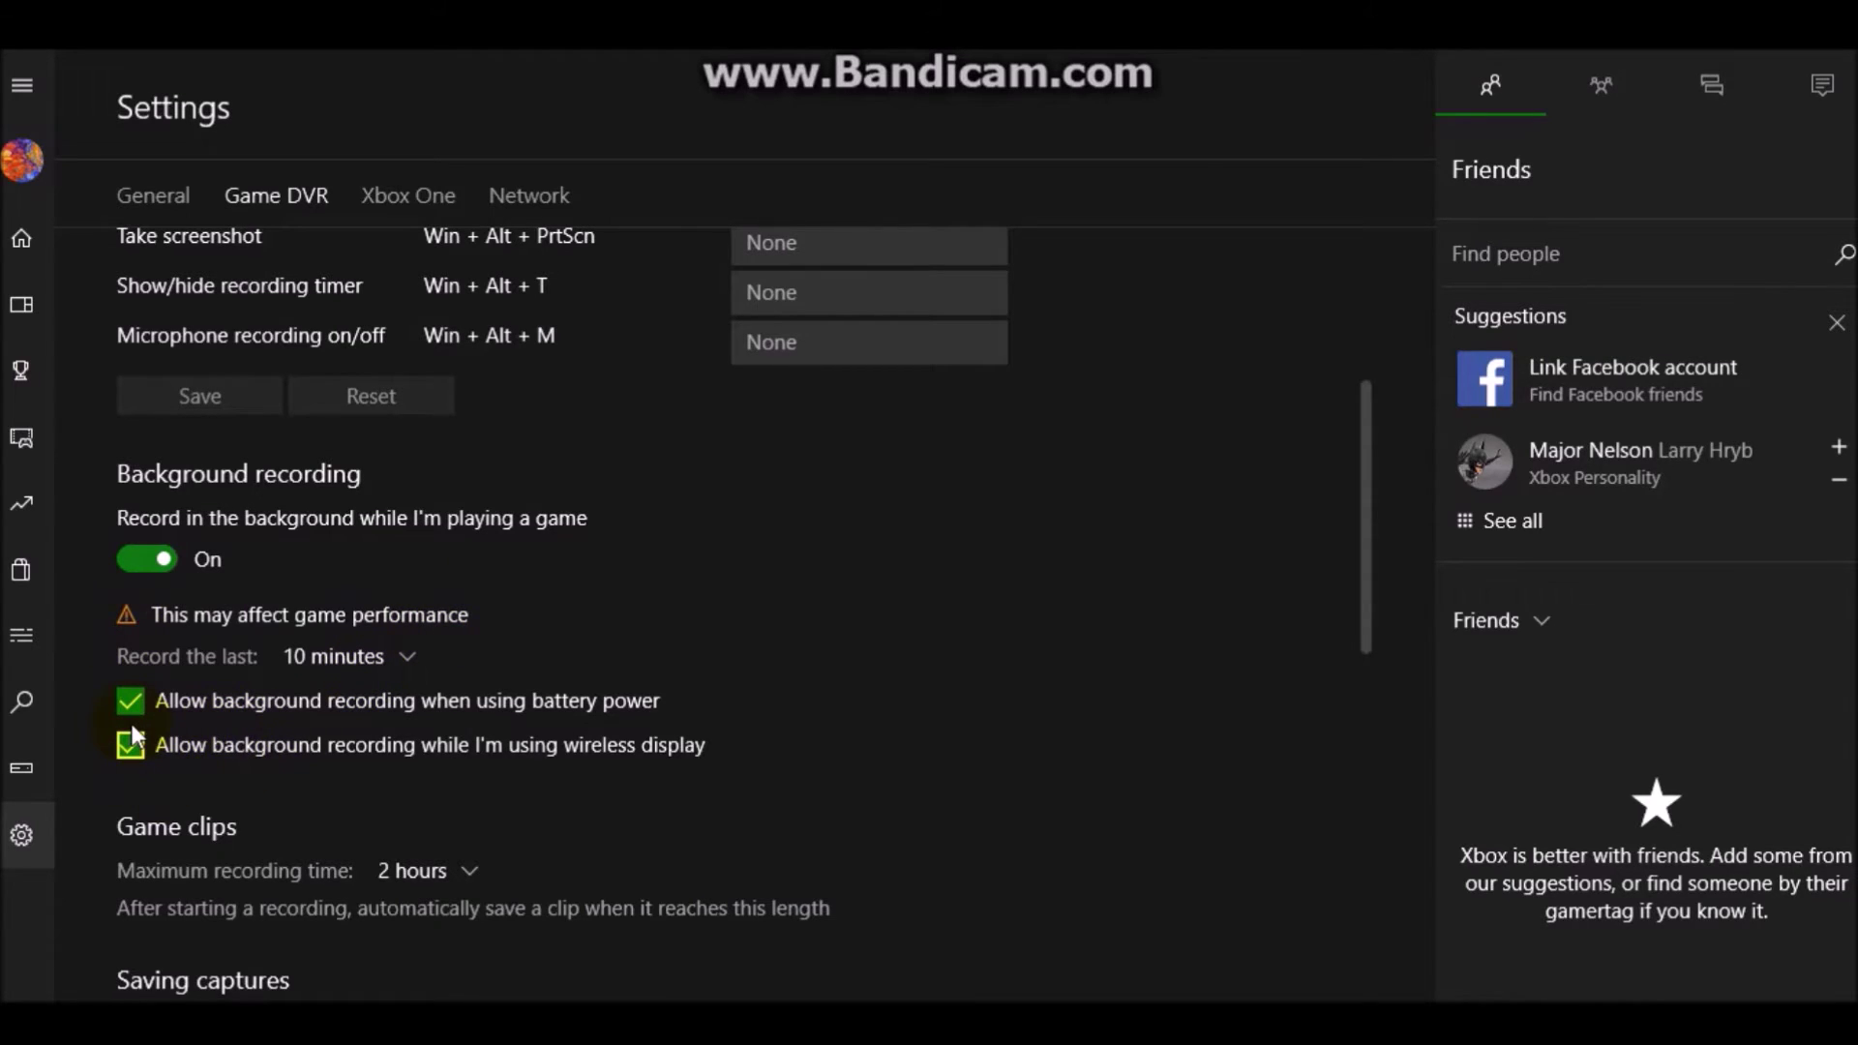
scroll(135, 737, down, 1)
scroll(131, 723, down, 3)
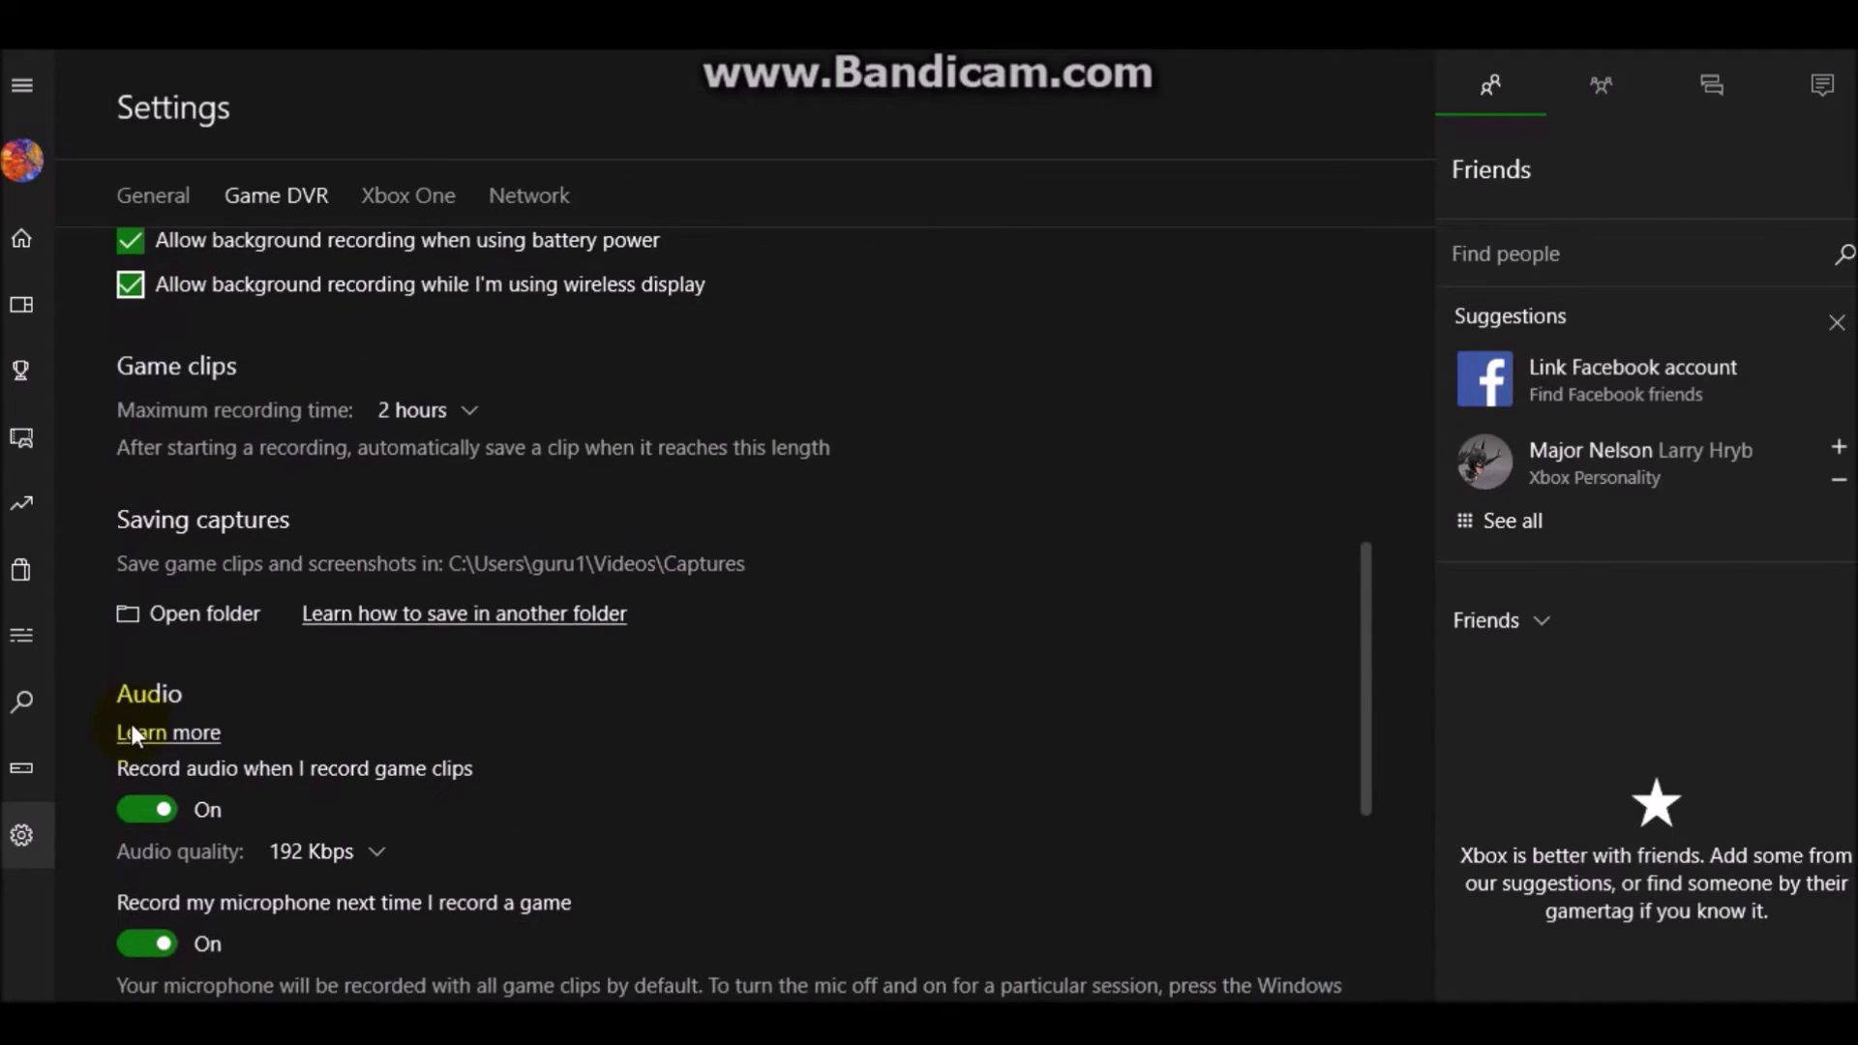
scroll(131, 724, up, 1)
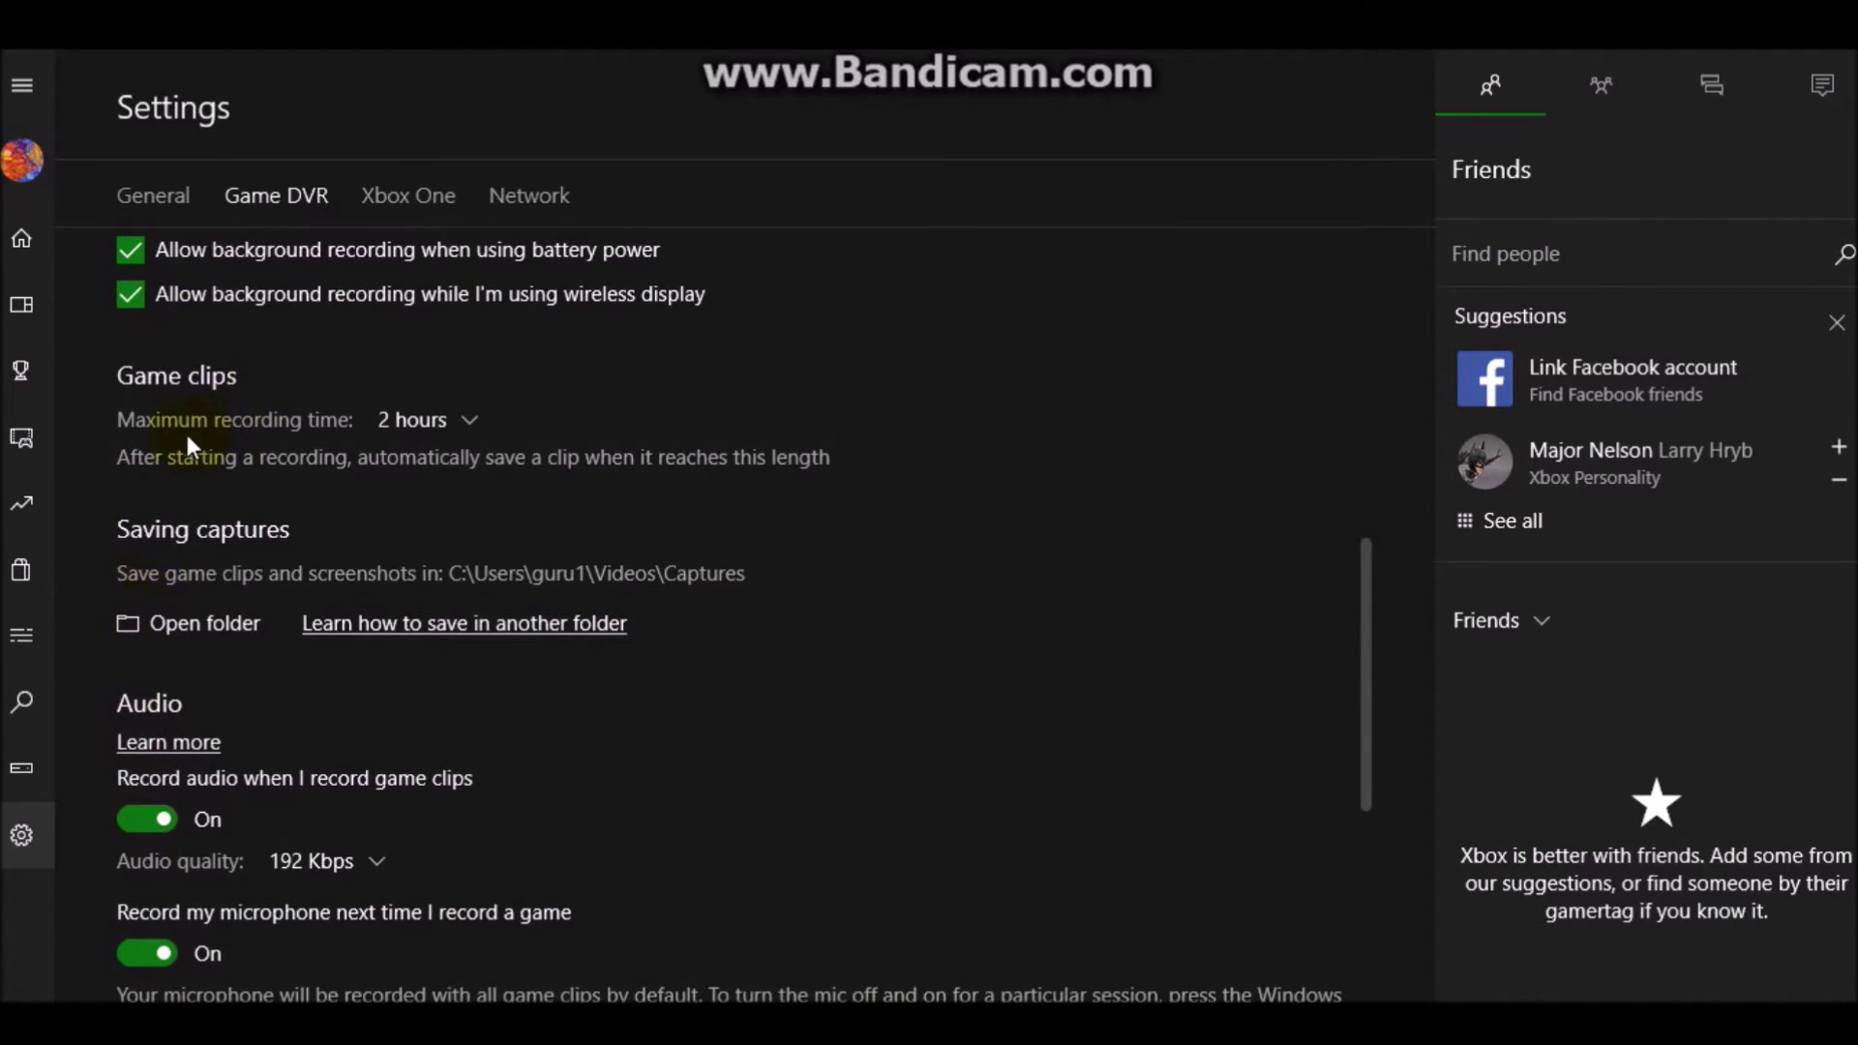
- Recheck that maximum clip length stays at 2 hours
click(423, 424)
click(428, 416)
scroll(256, 566, down, 1)
scroll(256, 560, down, 2)
scroll(251, 510, up, 2)
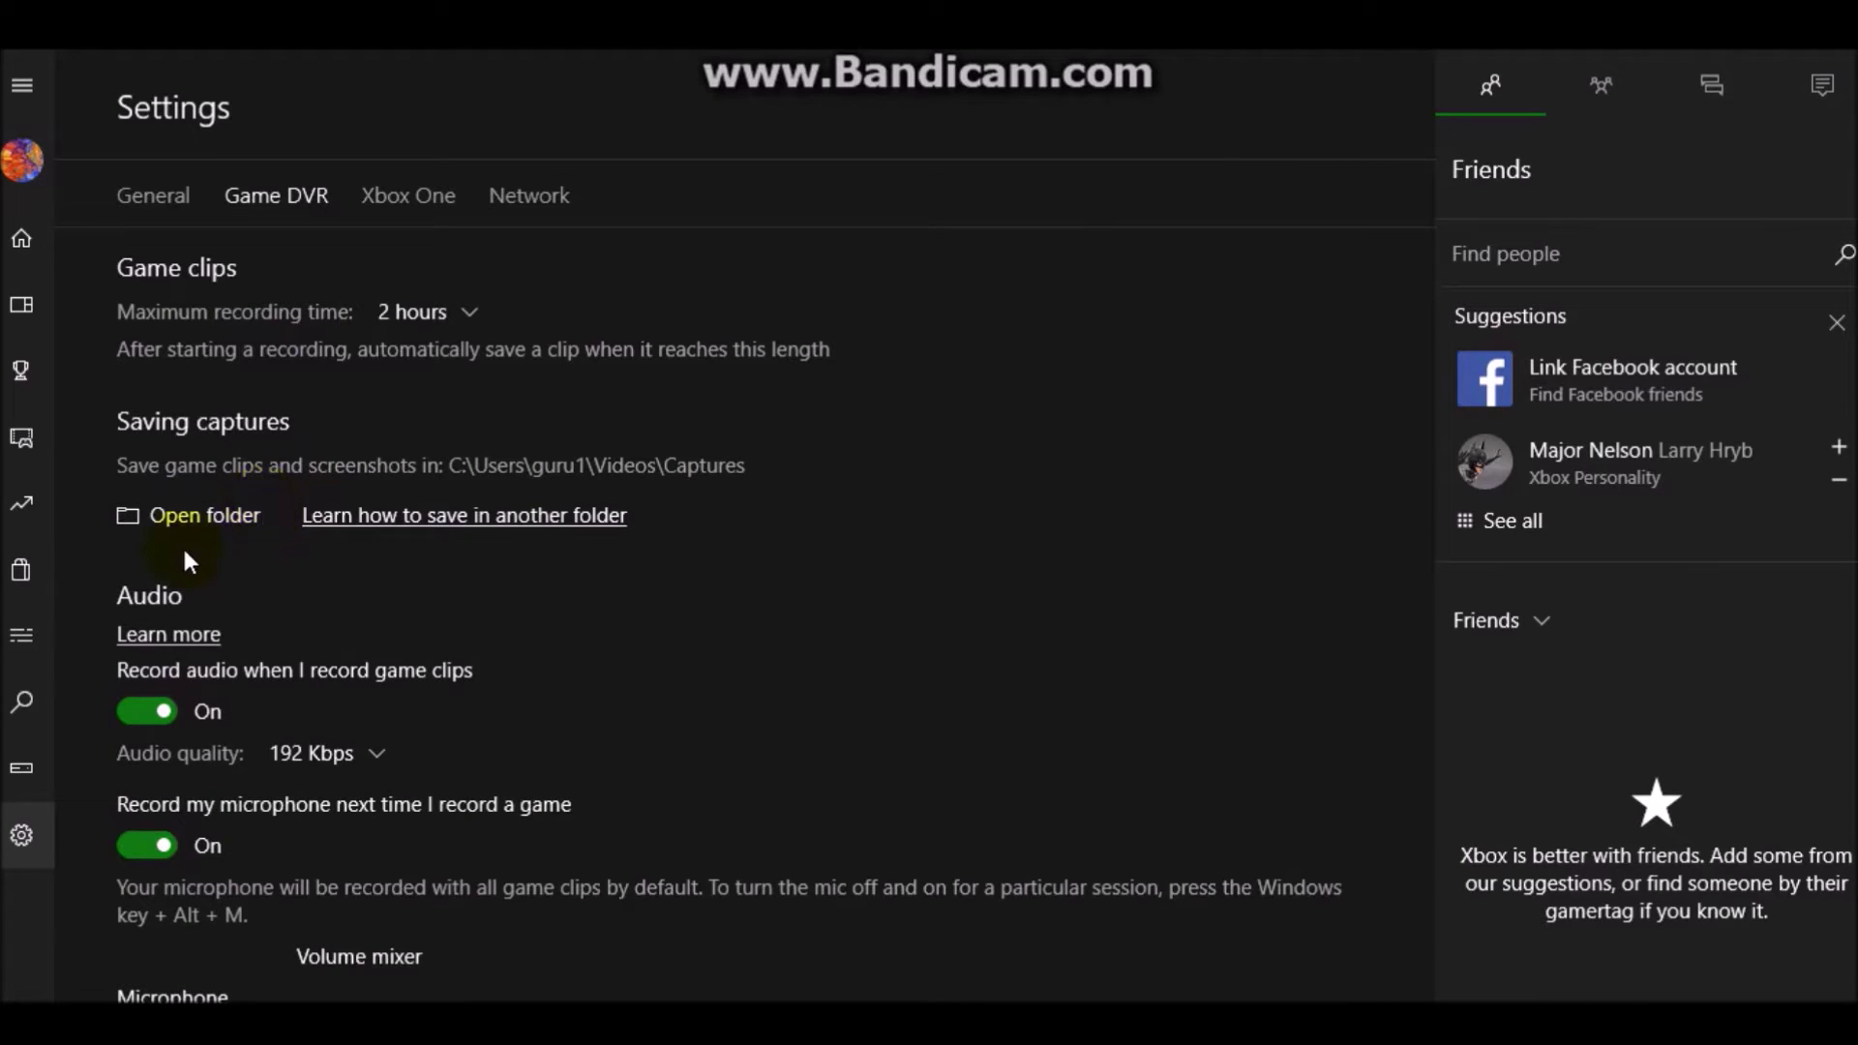
scroll(183, 561, down, 2)
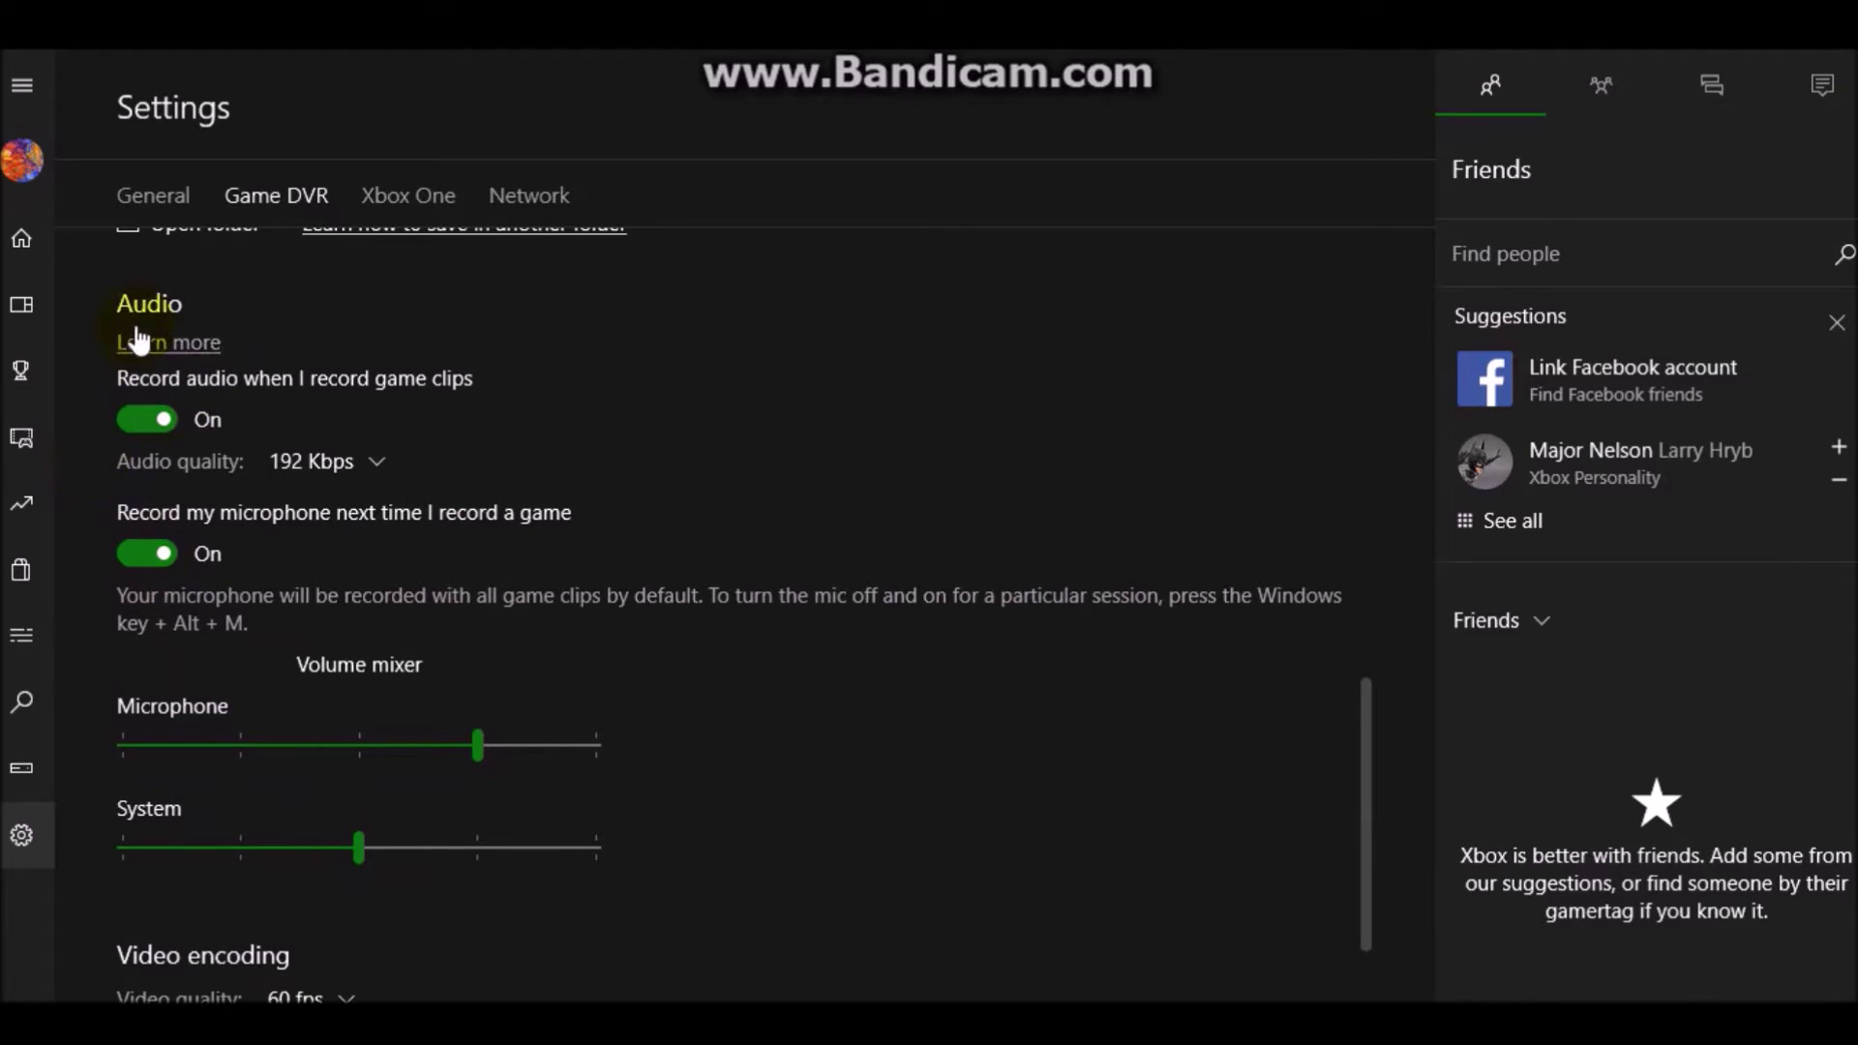
- Keep recorded clip audio quality at 192 Kbps
click(335, 452)
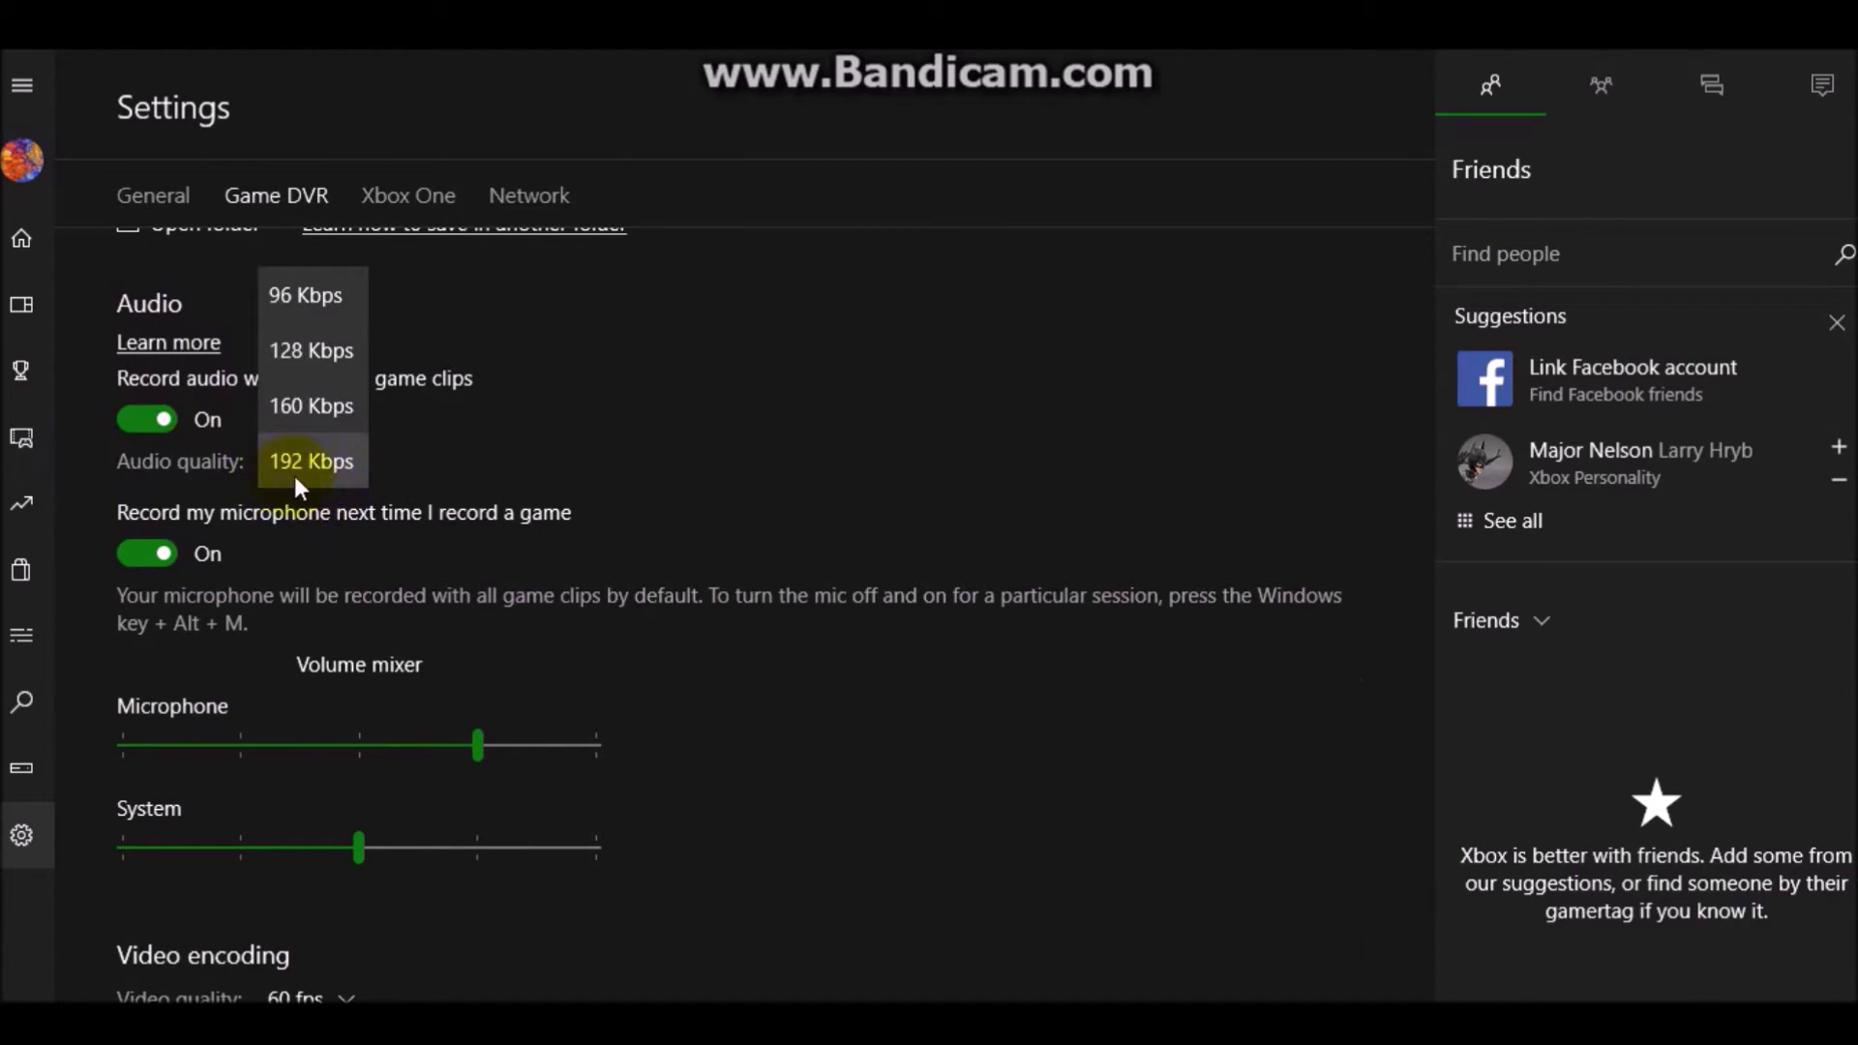
click(480, 453)
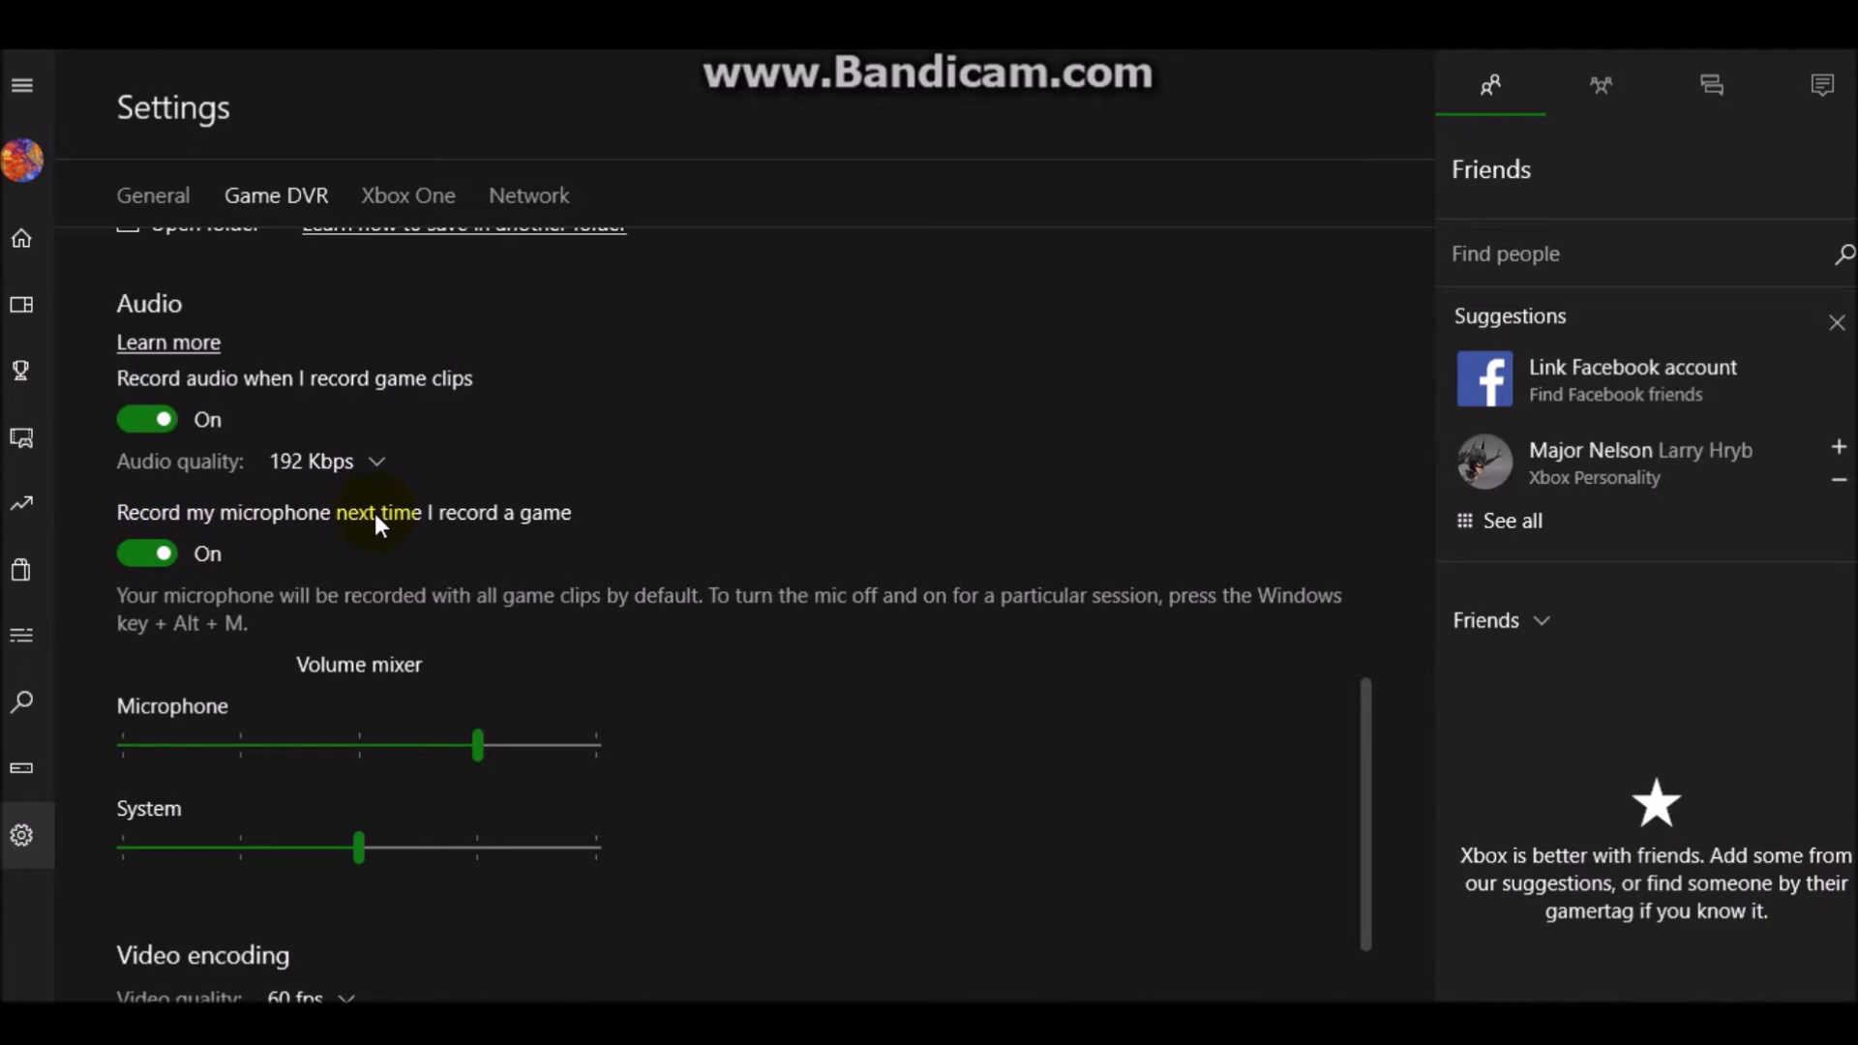
scroll(349, 710, down, 2)
scroll(349, 706, down, 1)
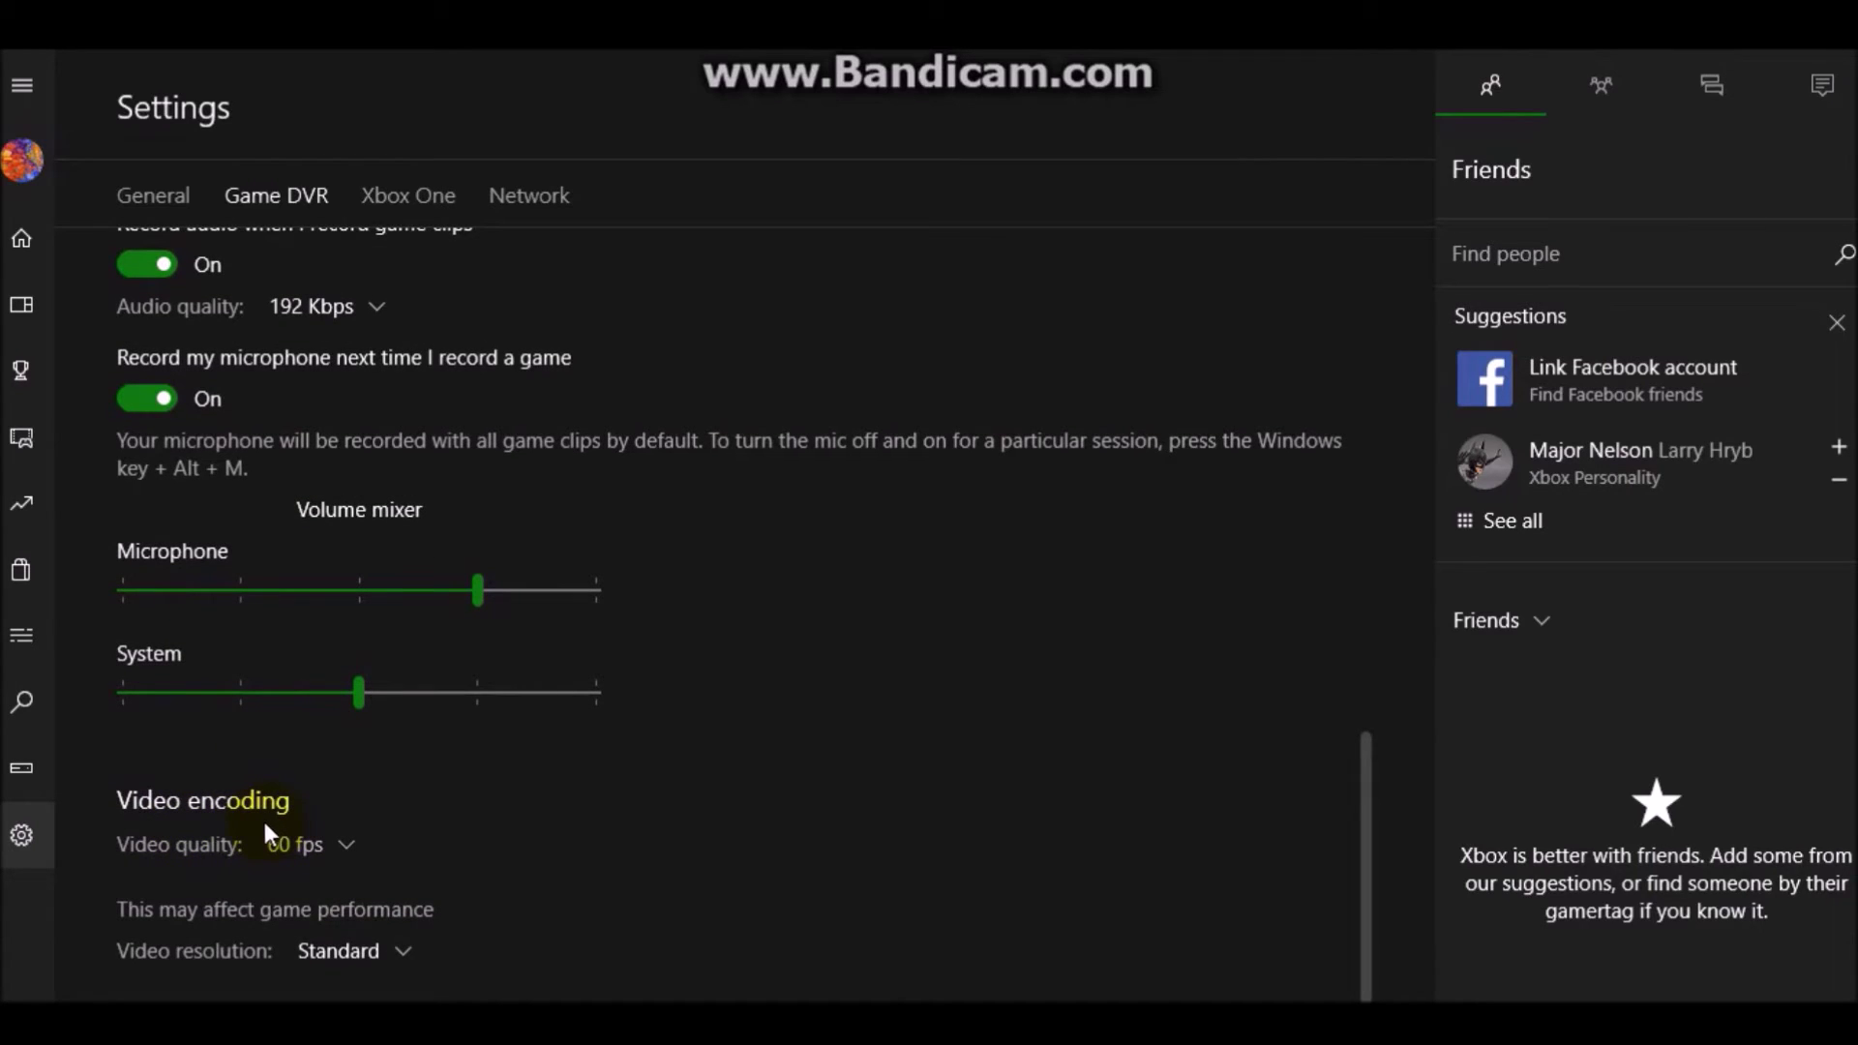
- Change Game DVR video quality from 60 fps to High
click(330, 844)
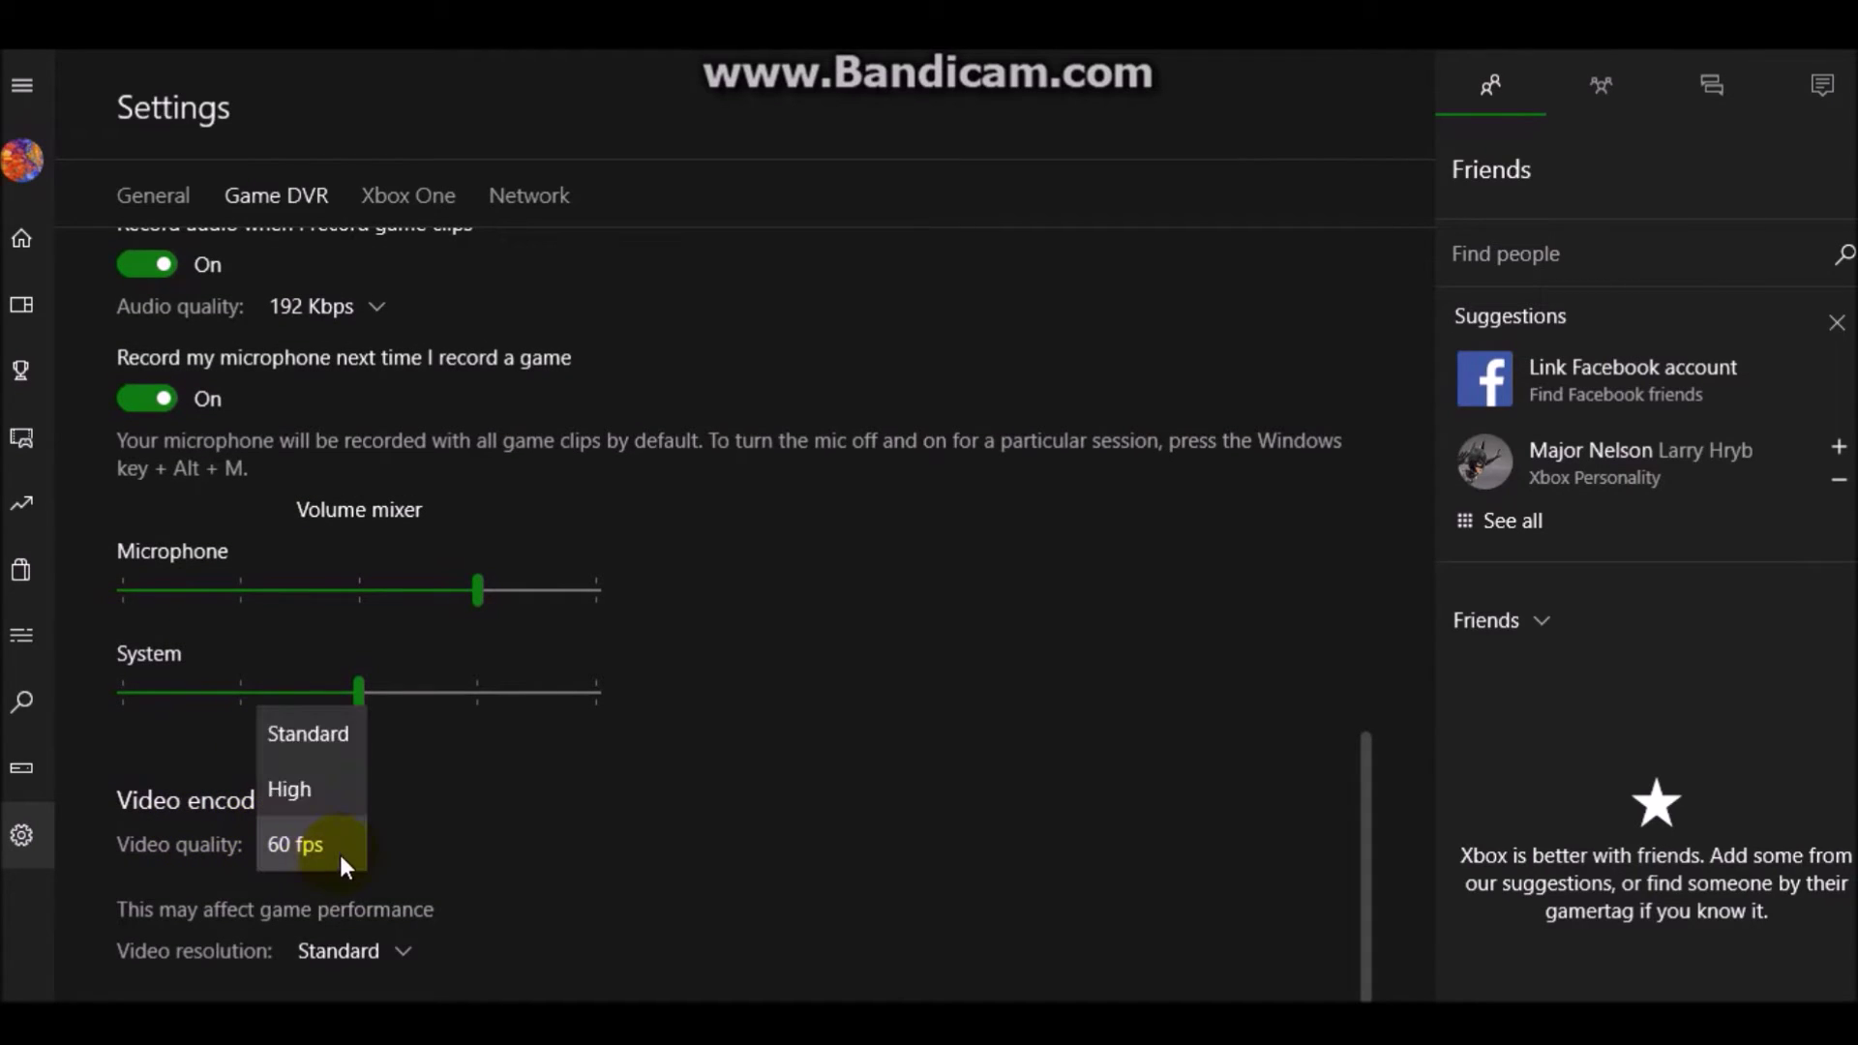
click(323, 845)
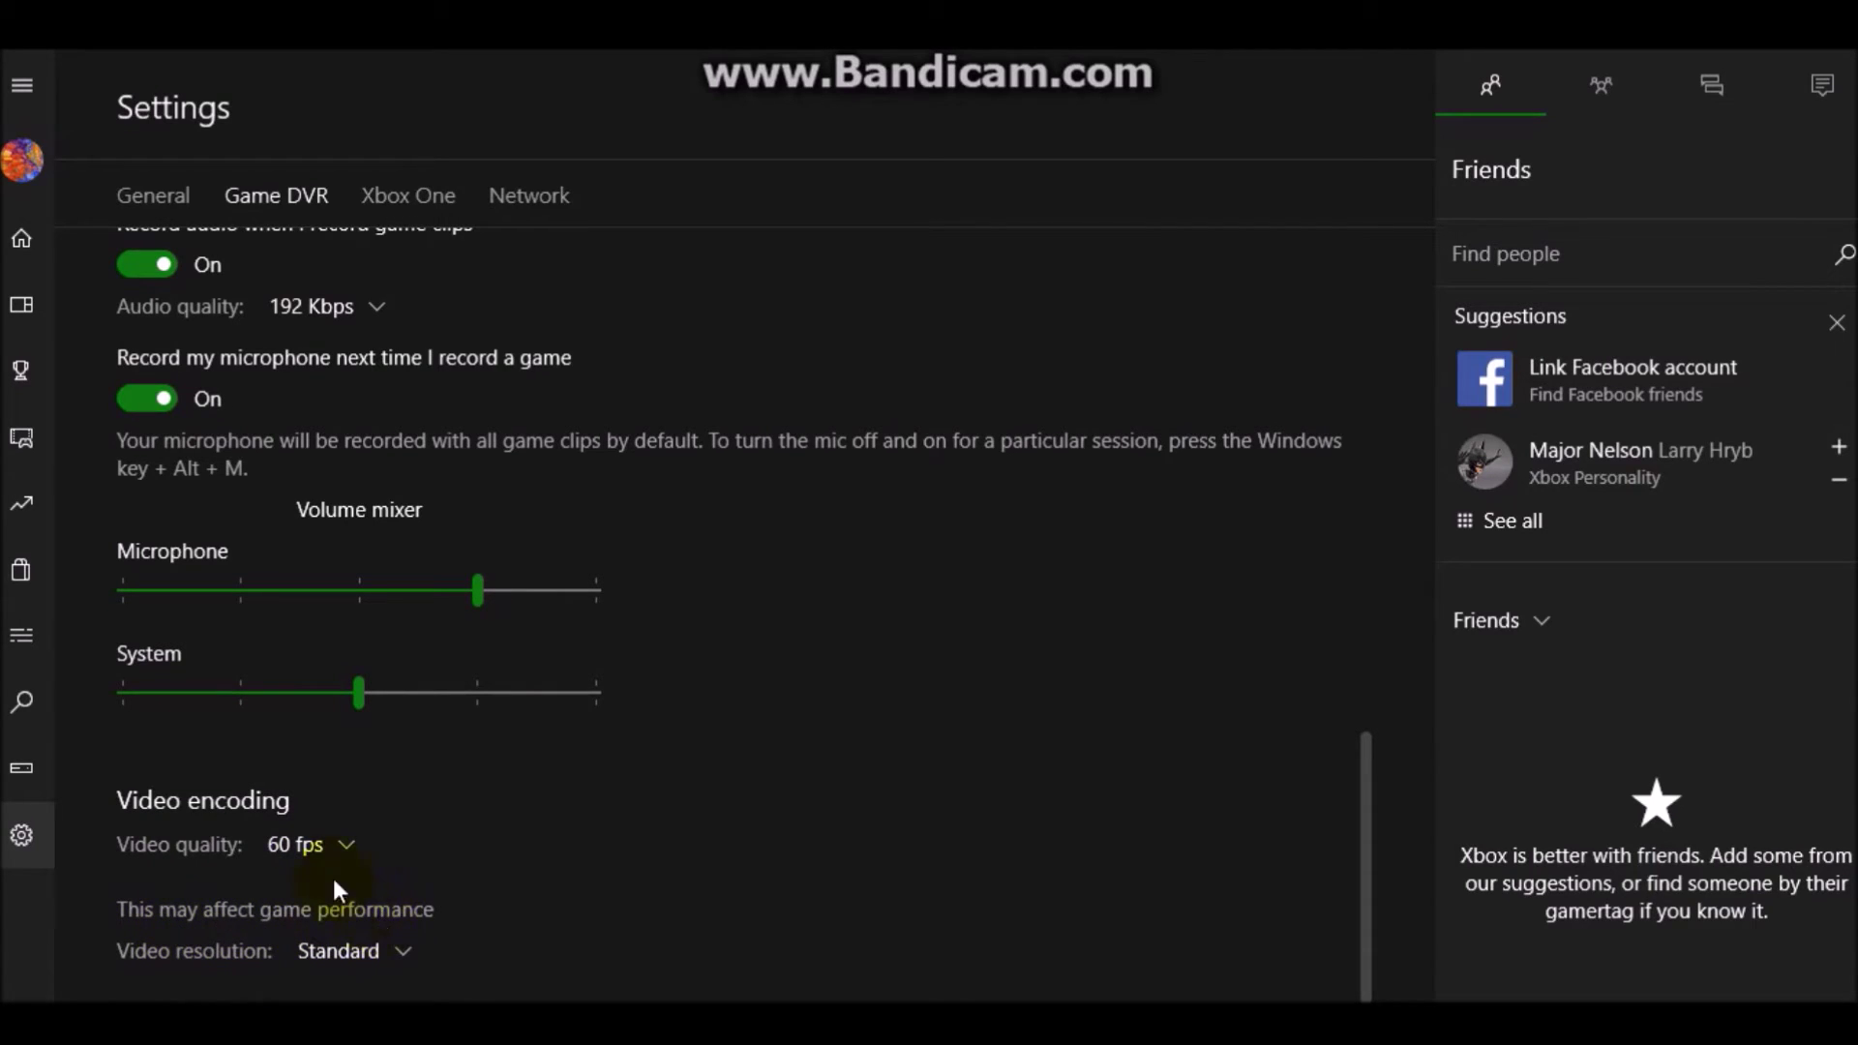
click(316, 843)
click(290, 779)
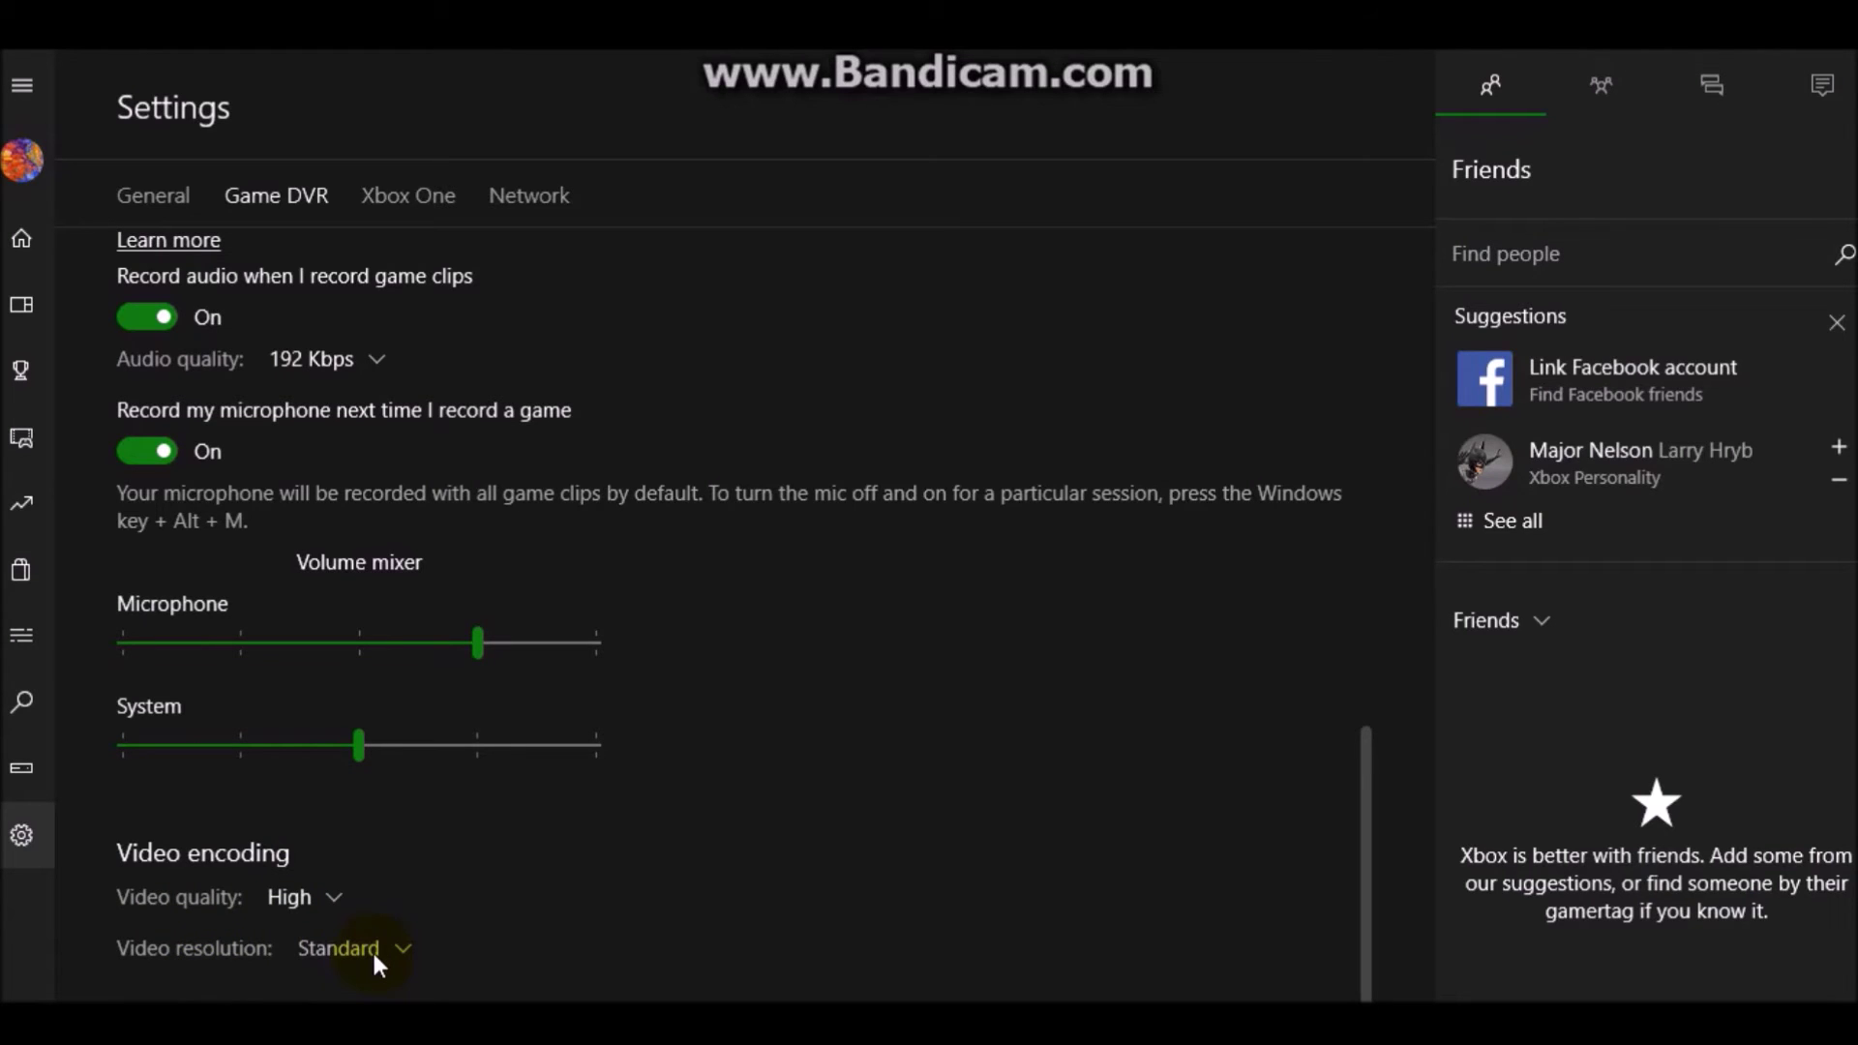
scroll(371, 949, up, 2)
scroll(372, 948, up, 3)
scroll(372, 958, up, 2)
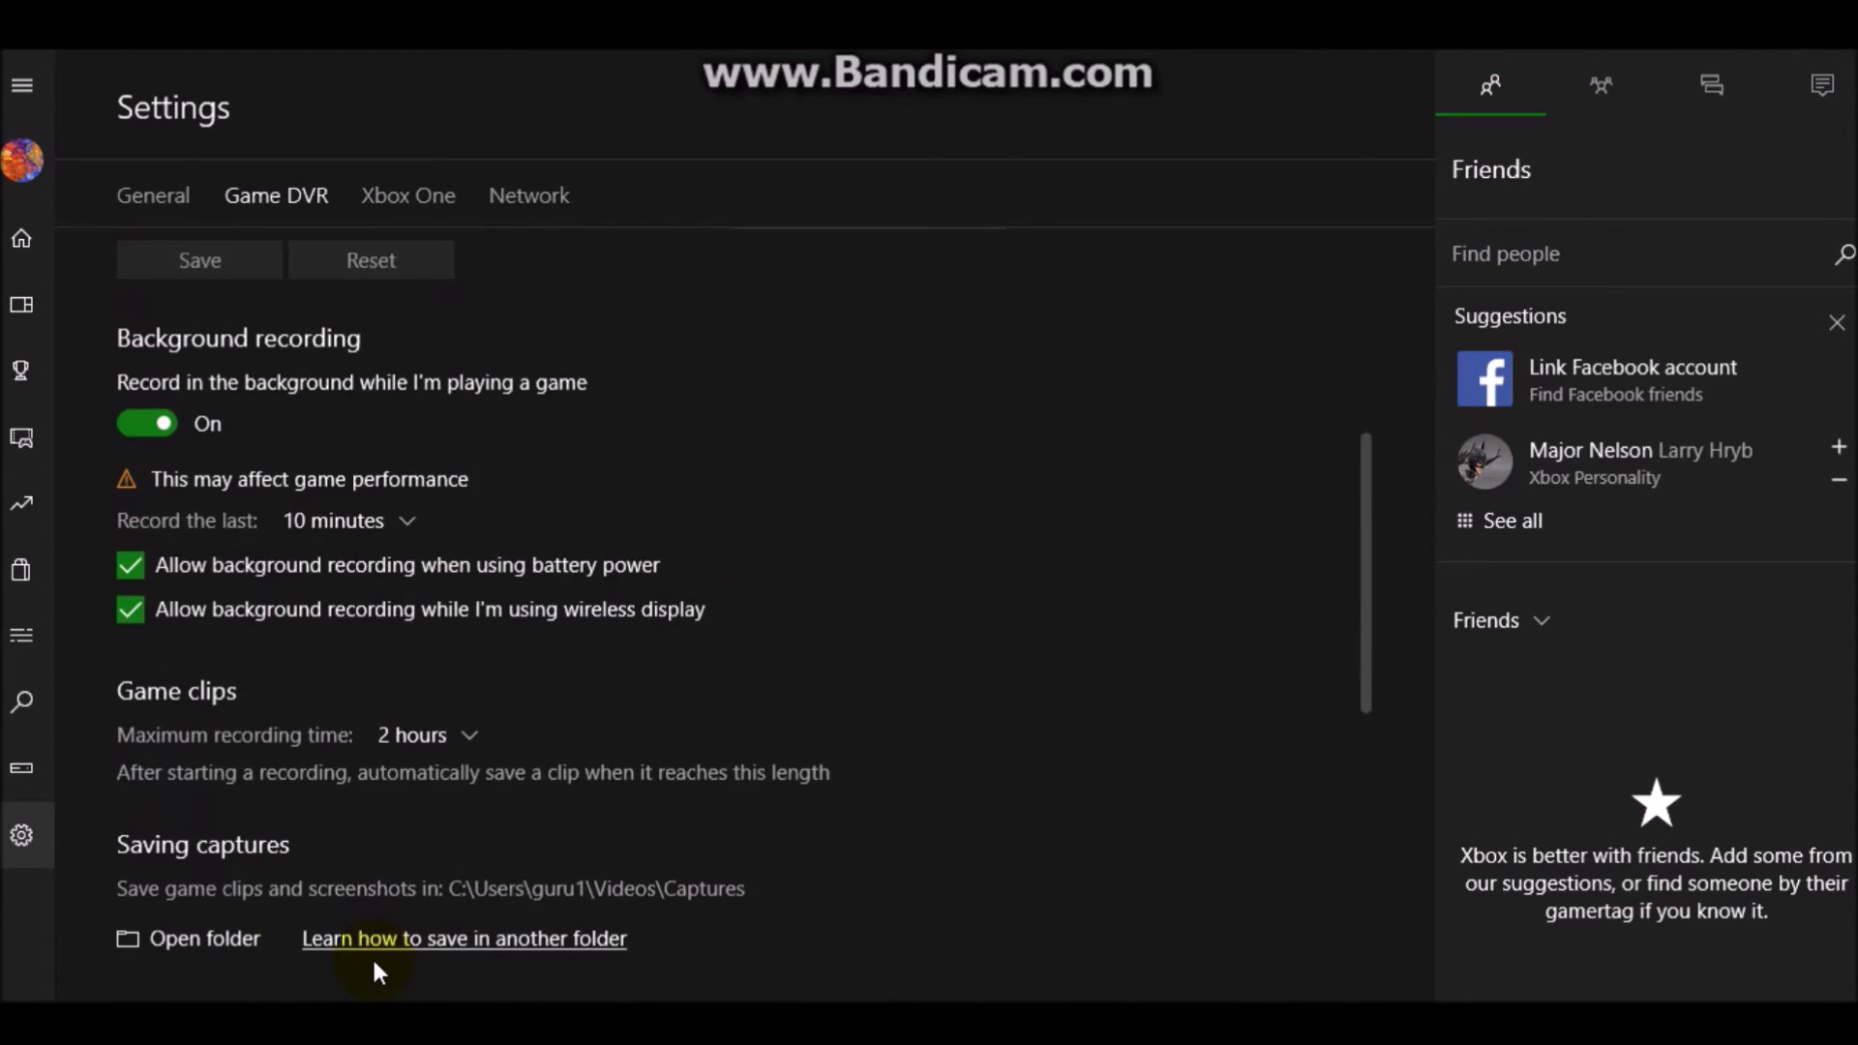
scroll(372, 957, up, 3)
scroll(372, 957, up, 2)
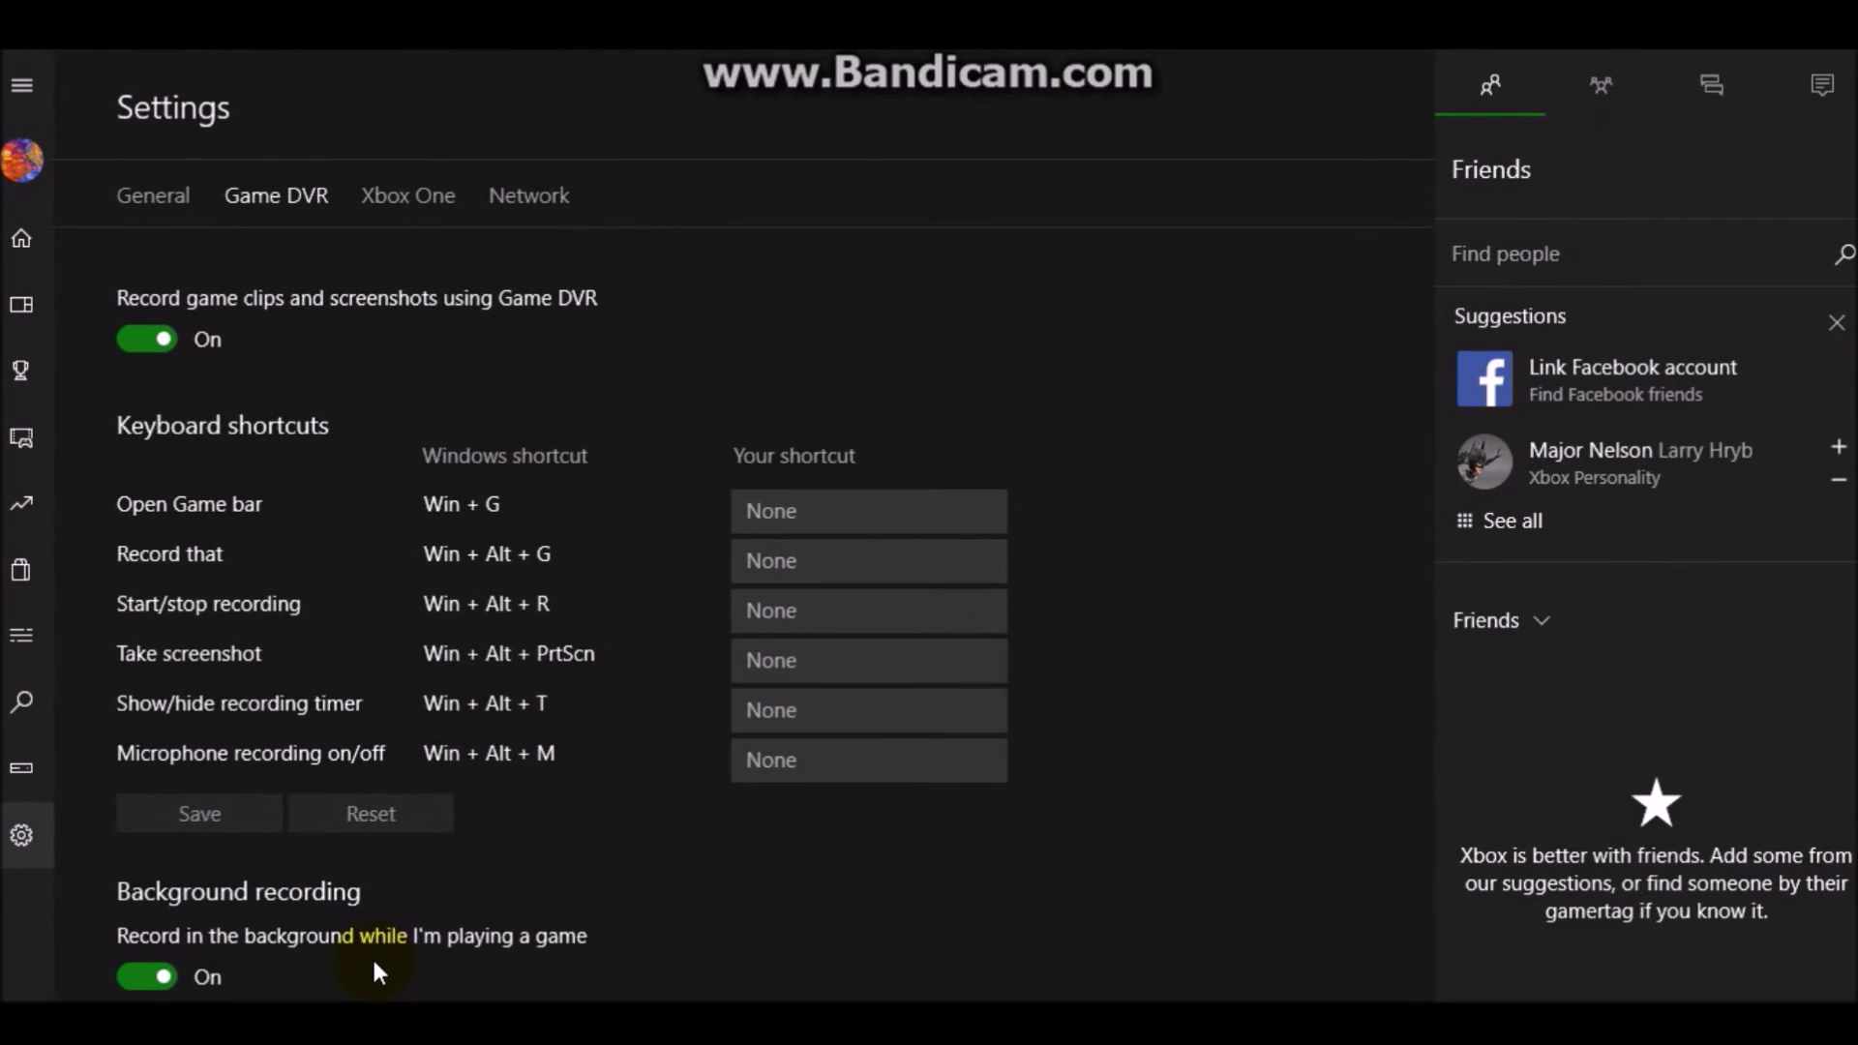
scroll(372, 956, down, 3)
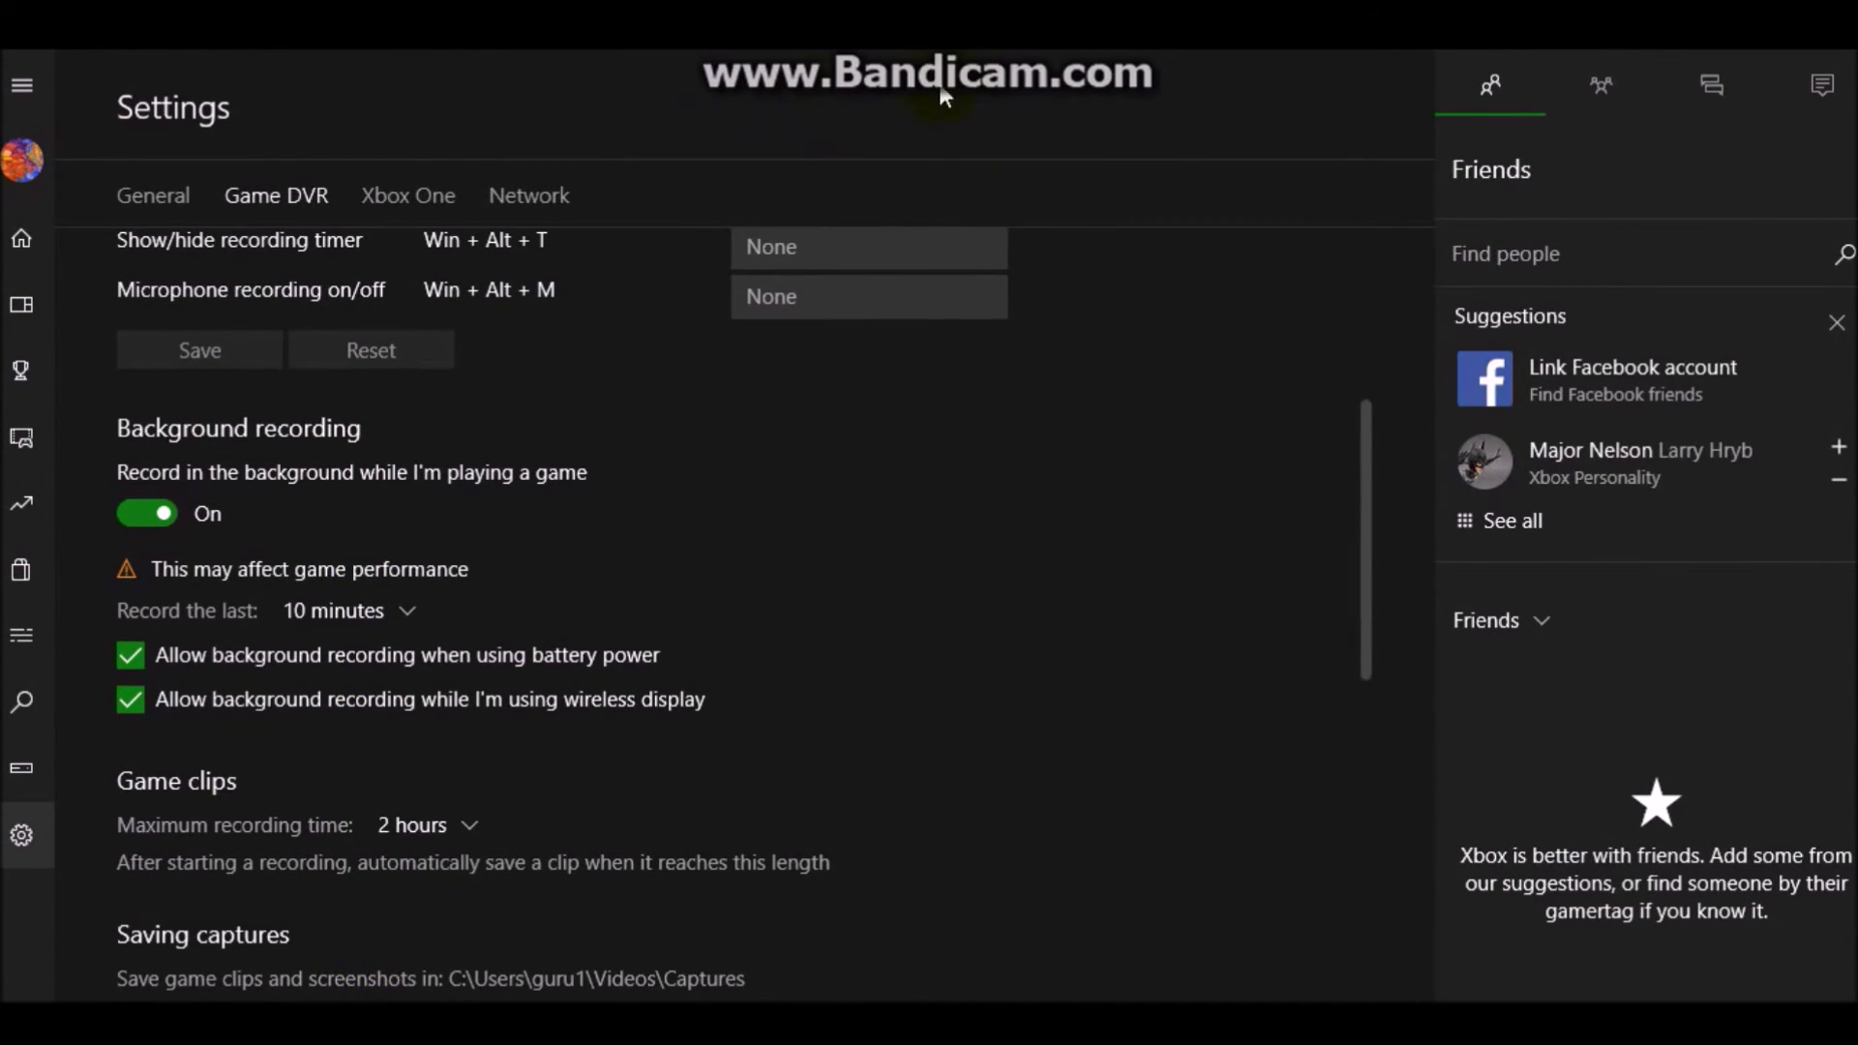
scroll(445, 765, down, 3)
scroll(444, 766, down, 2)
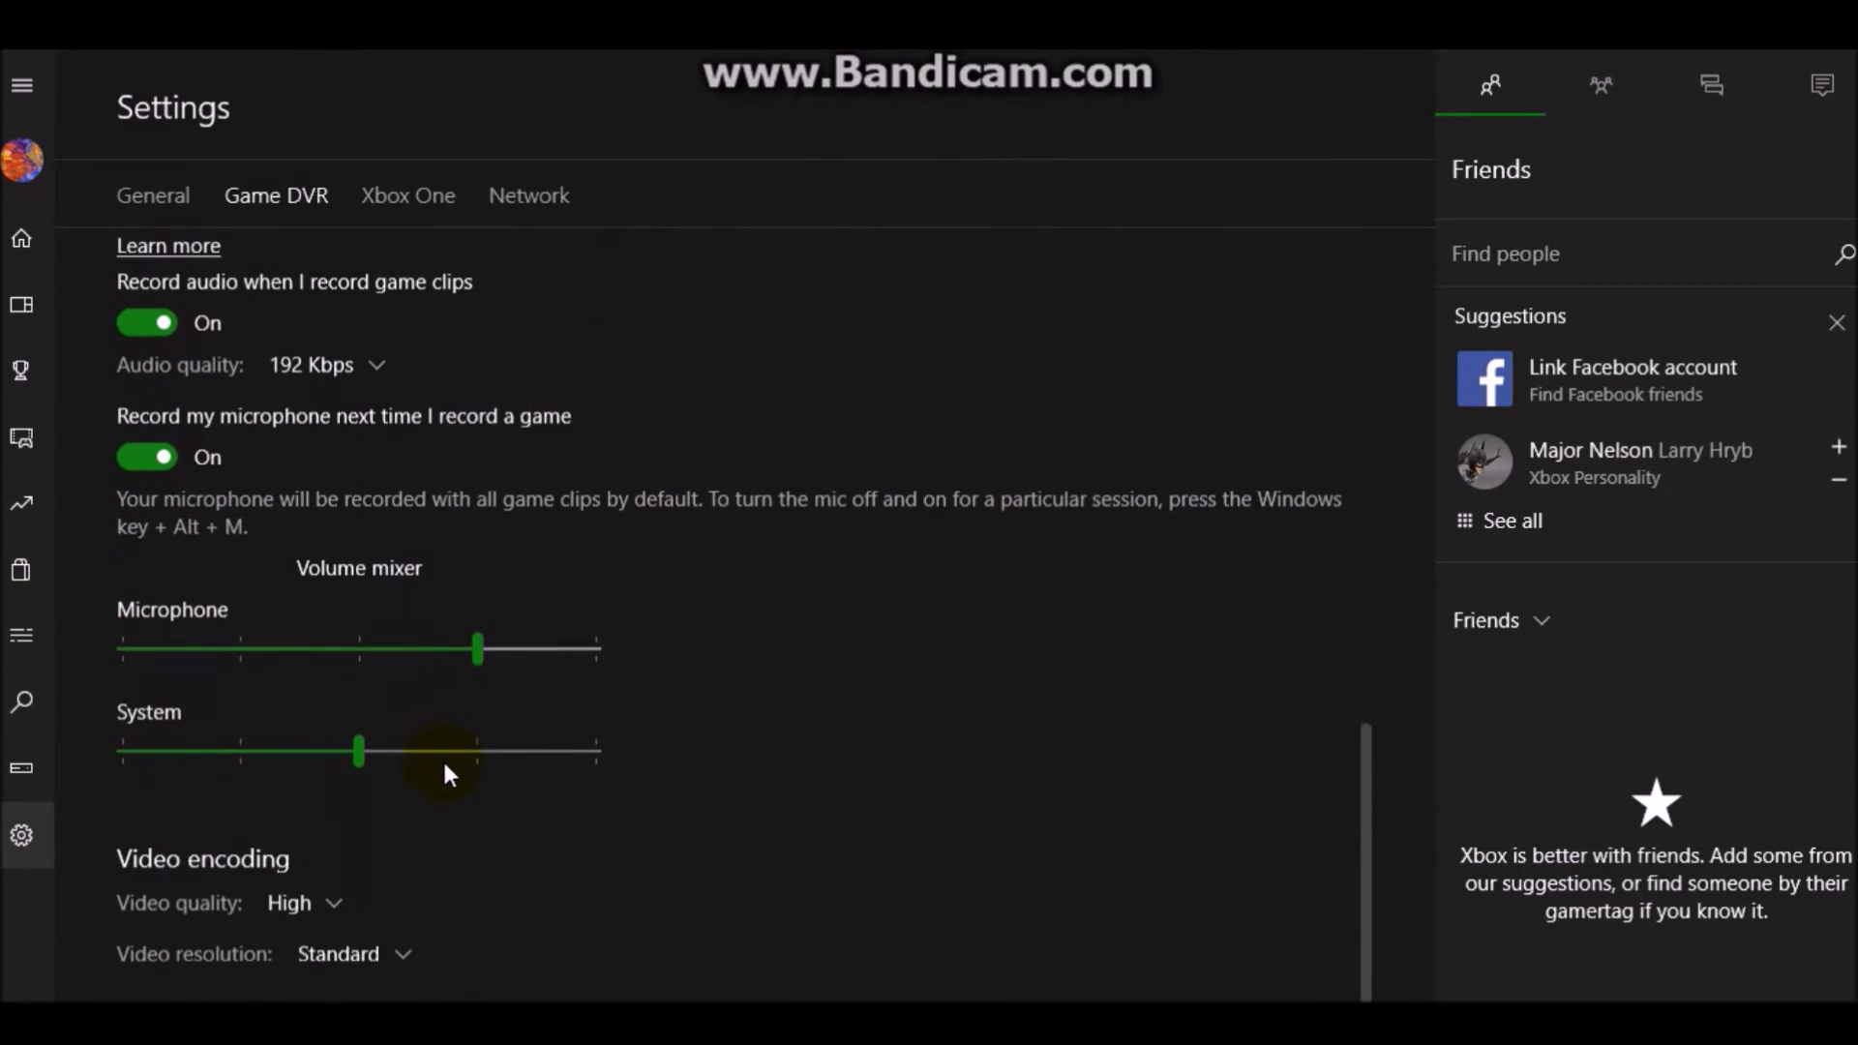
scroll(443, 758, up, 2)
scroll(444, 762, up, 2)
scroll(443, 763, up, 1)
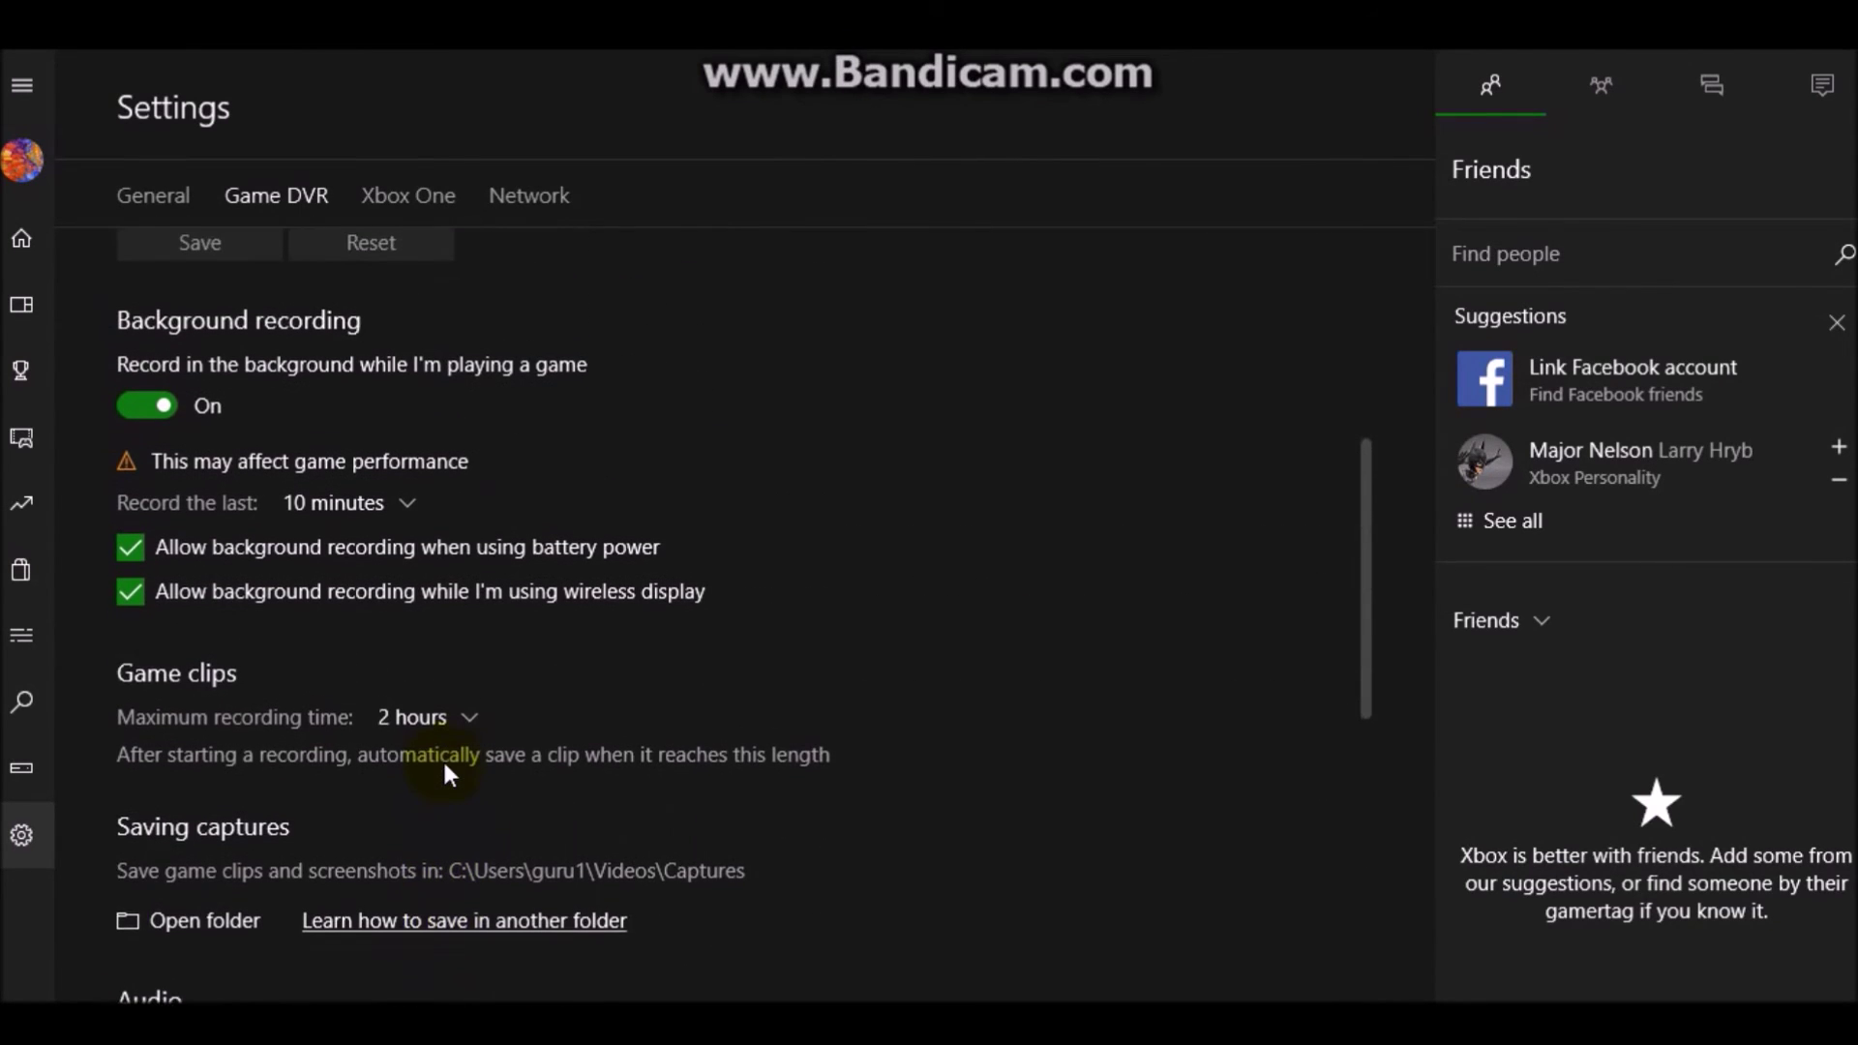
scroll(444, 758, up, 1)
scroll(443, 758, up, 1)
scroll(442, 759, up, 1)
scroll(444, 758, up, 1)
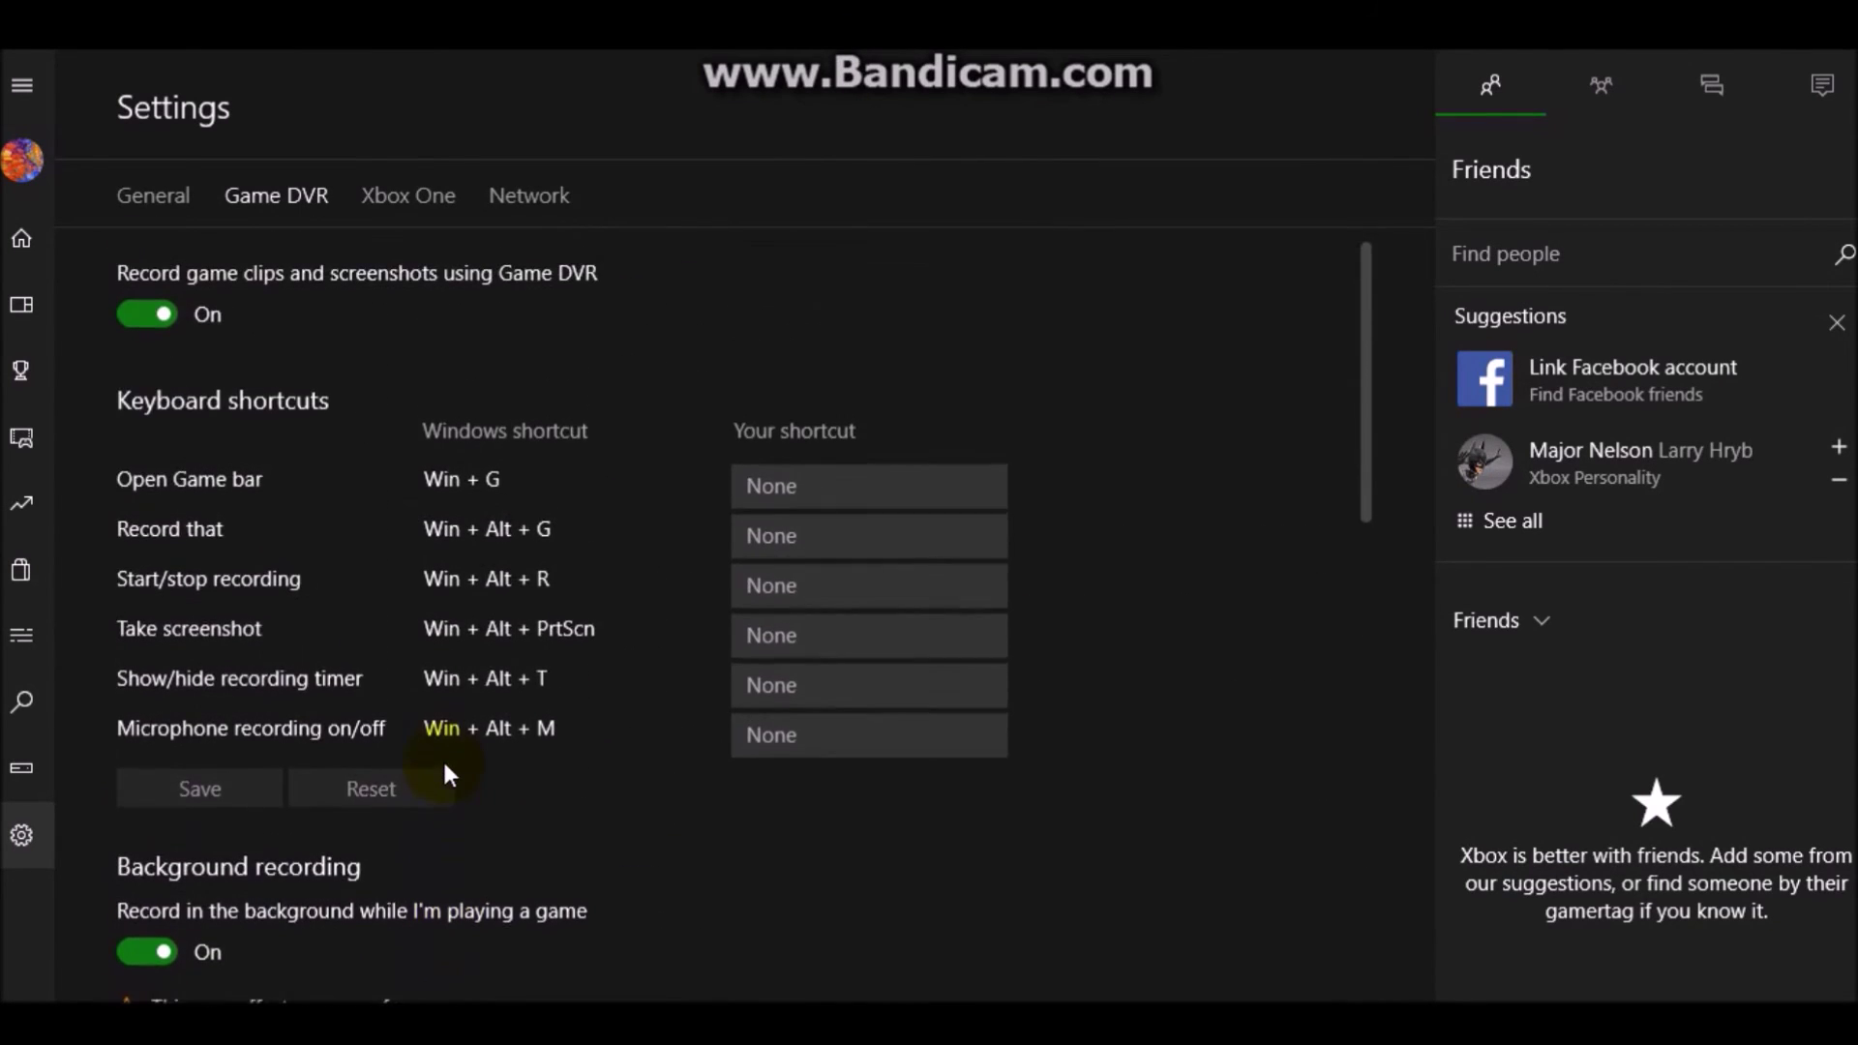
scroll(444, 757, up, 1)
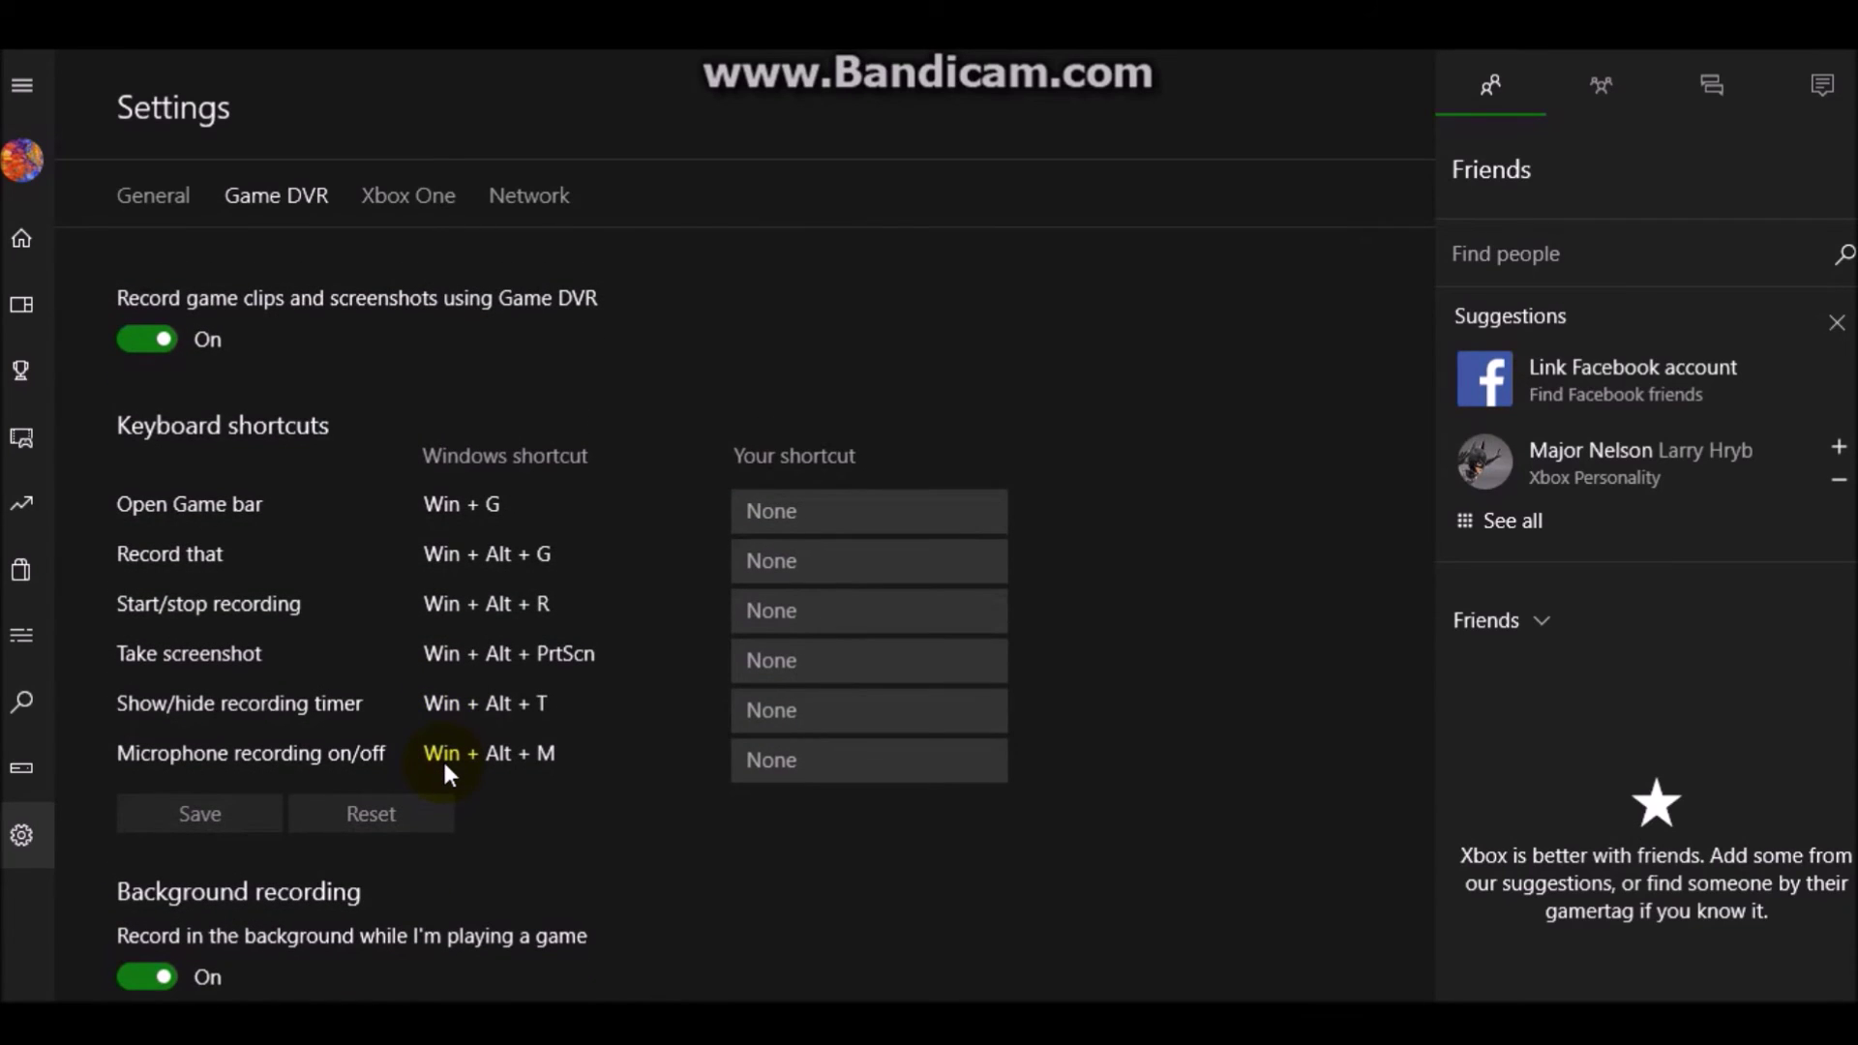
scroll(444, 763, down, 1)
scroll(443, 776, down, 1)
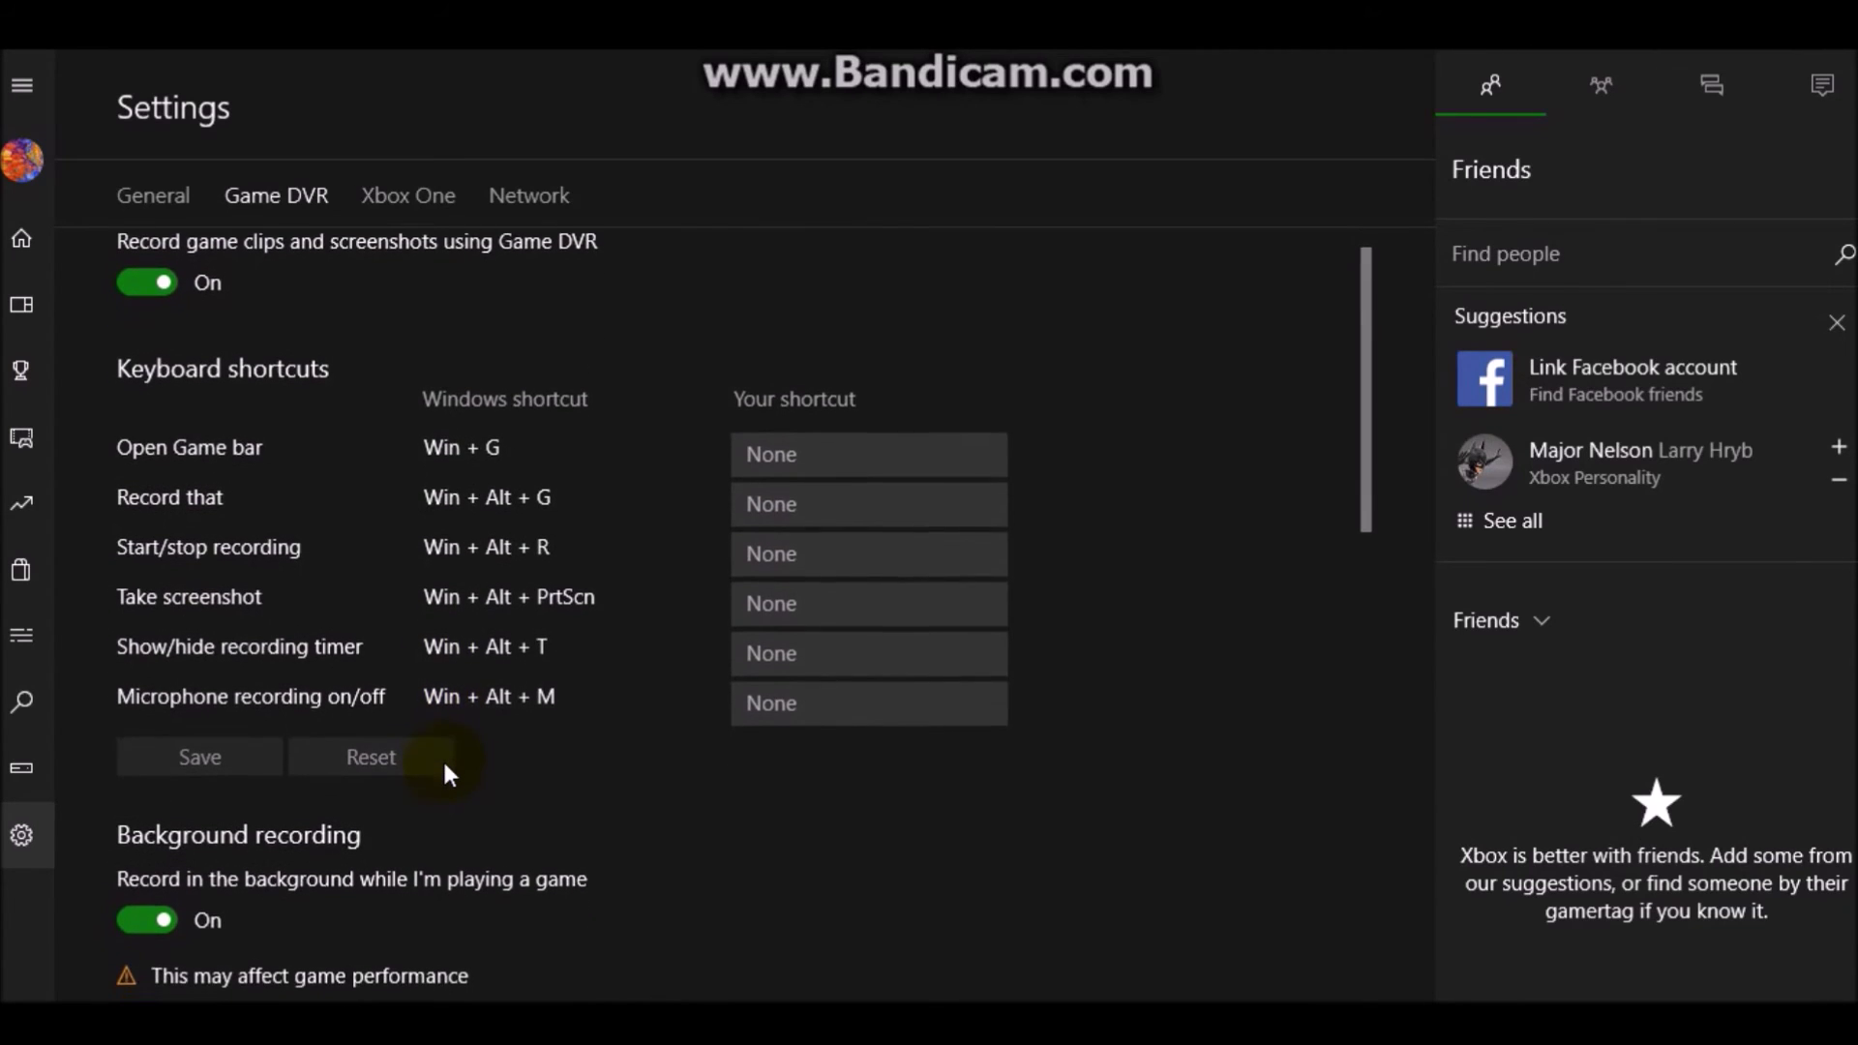
scroll(443, 776, down, 1)
scroll(443, 777, down, 1)
scroll(443, 777, down, 1)
scroll(443, 759, down, 2)
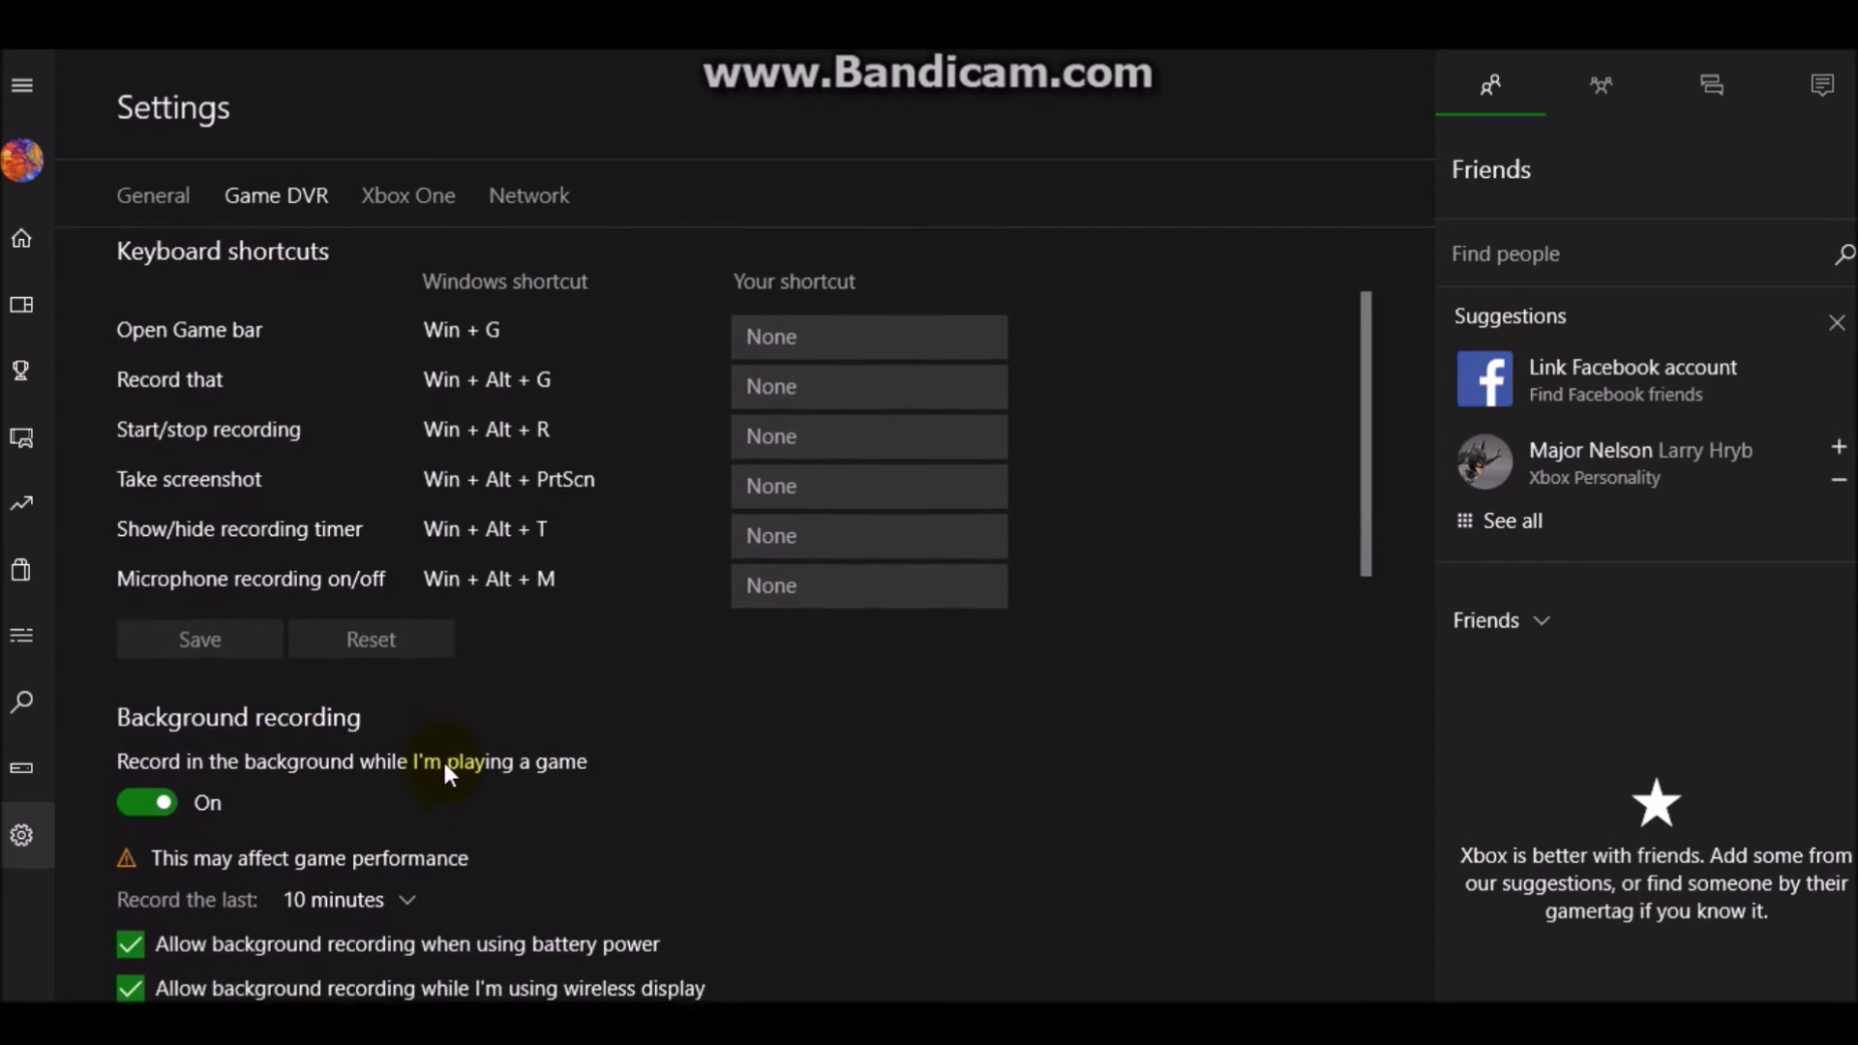
scroll(442, 757, down, 1)
scroll(442, 758, down, 1)
scroll(444, 759, down, 2)
scroll(443, 758, down, 1)
scroll(443, 757, down, 1)
scroll(443, 757, down, 1)
scroll(443, 758, down, 1)
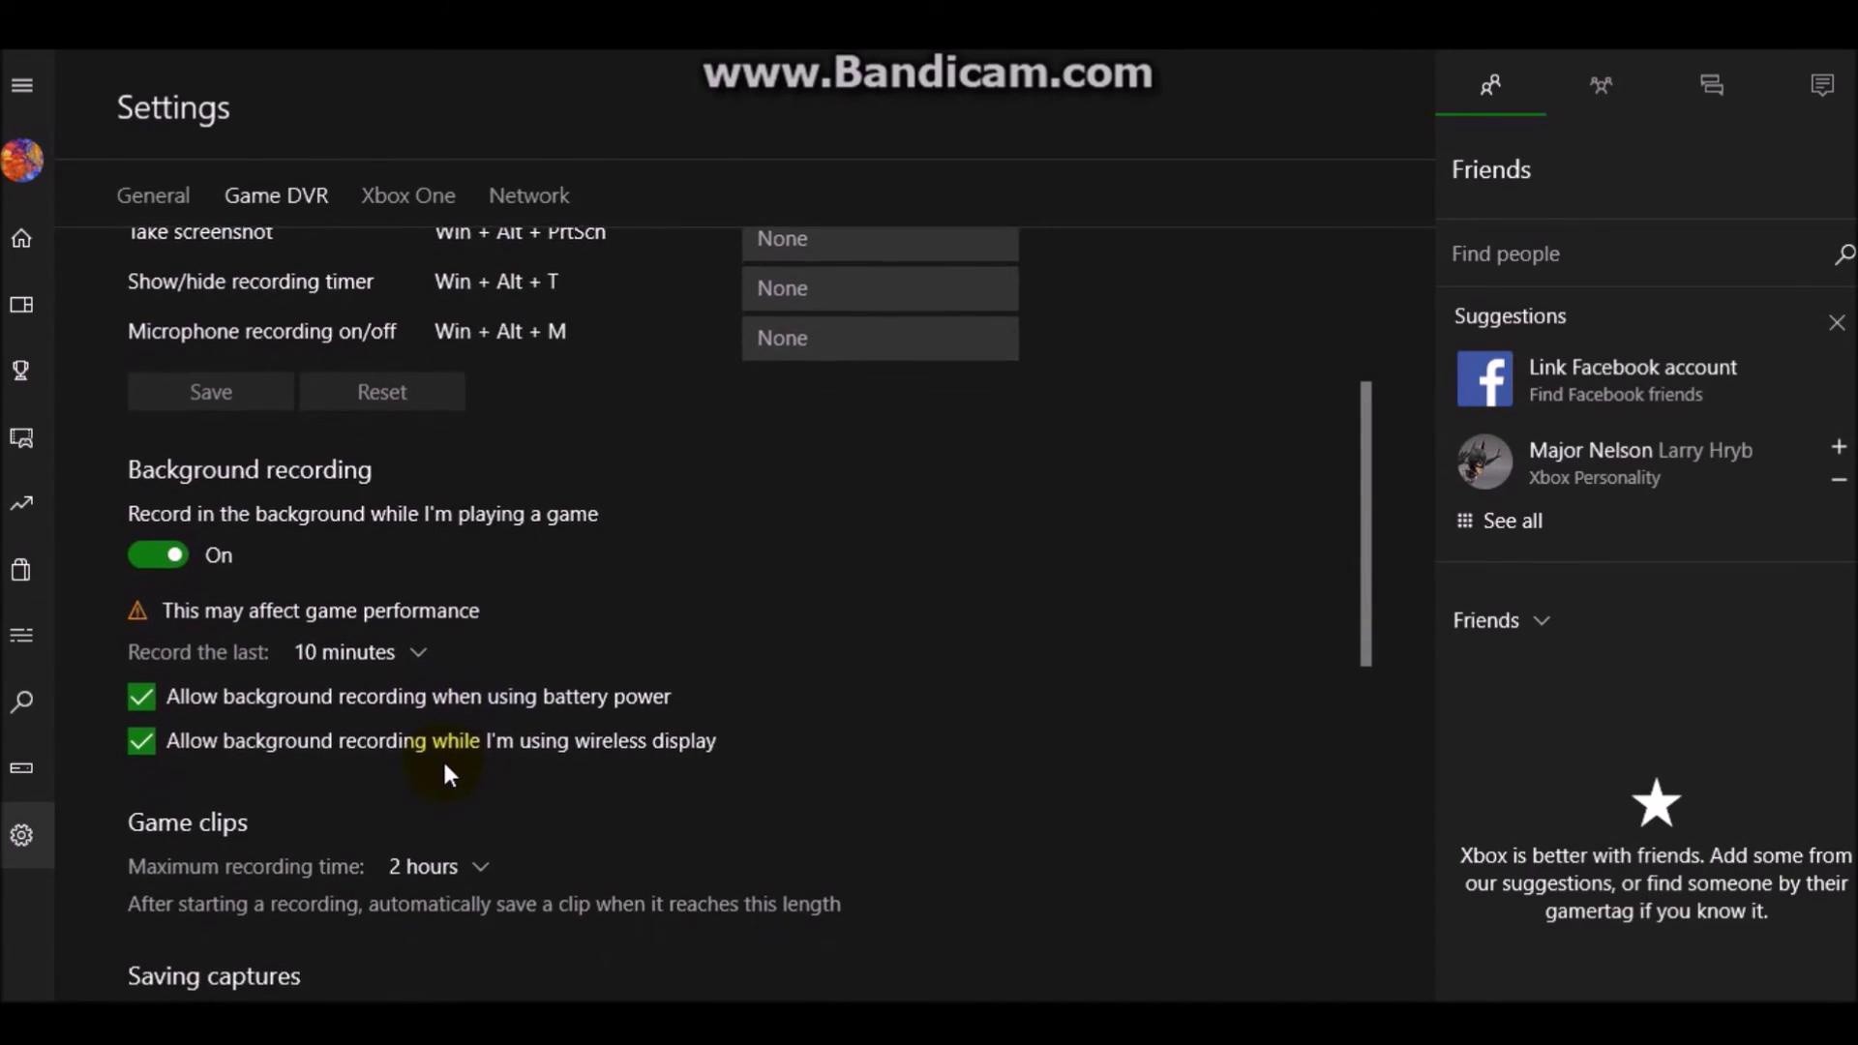
scroll(443, 758, down, 1)
scroll(442, 758, down, 1)
scroll(442, 758, down, 1)
scroll(445, 763, down, 2)
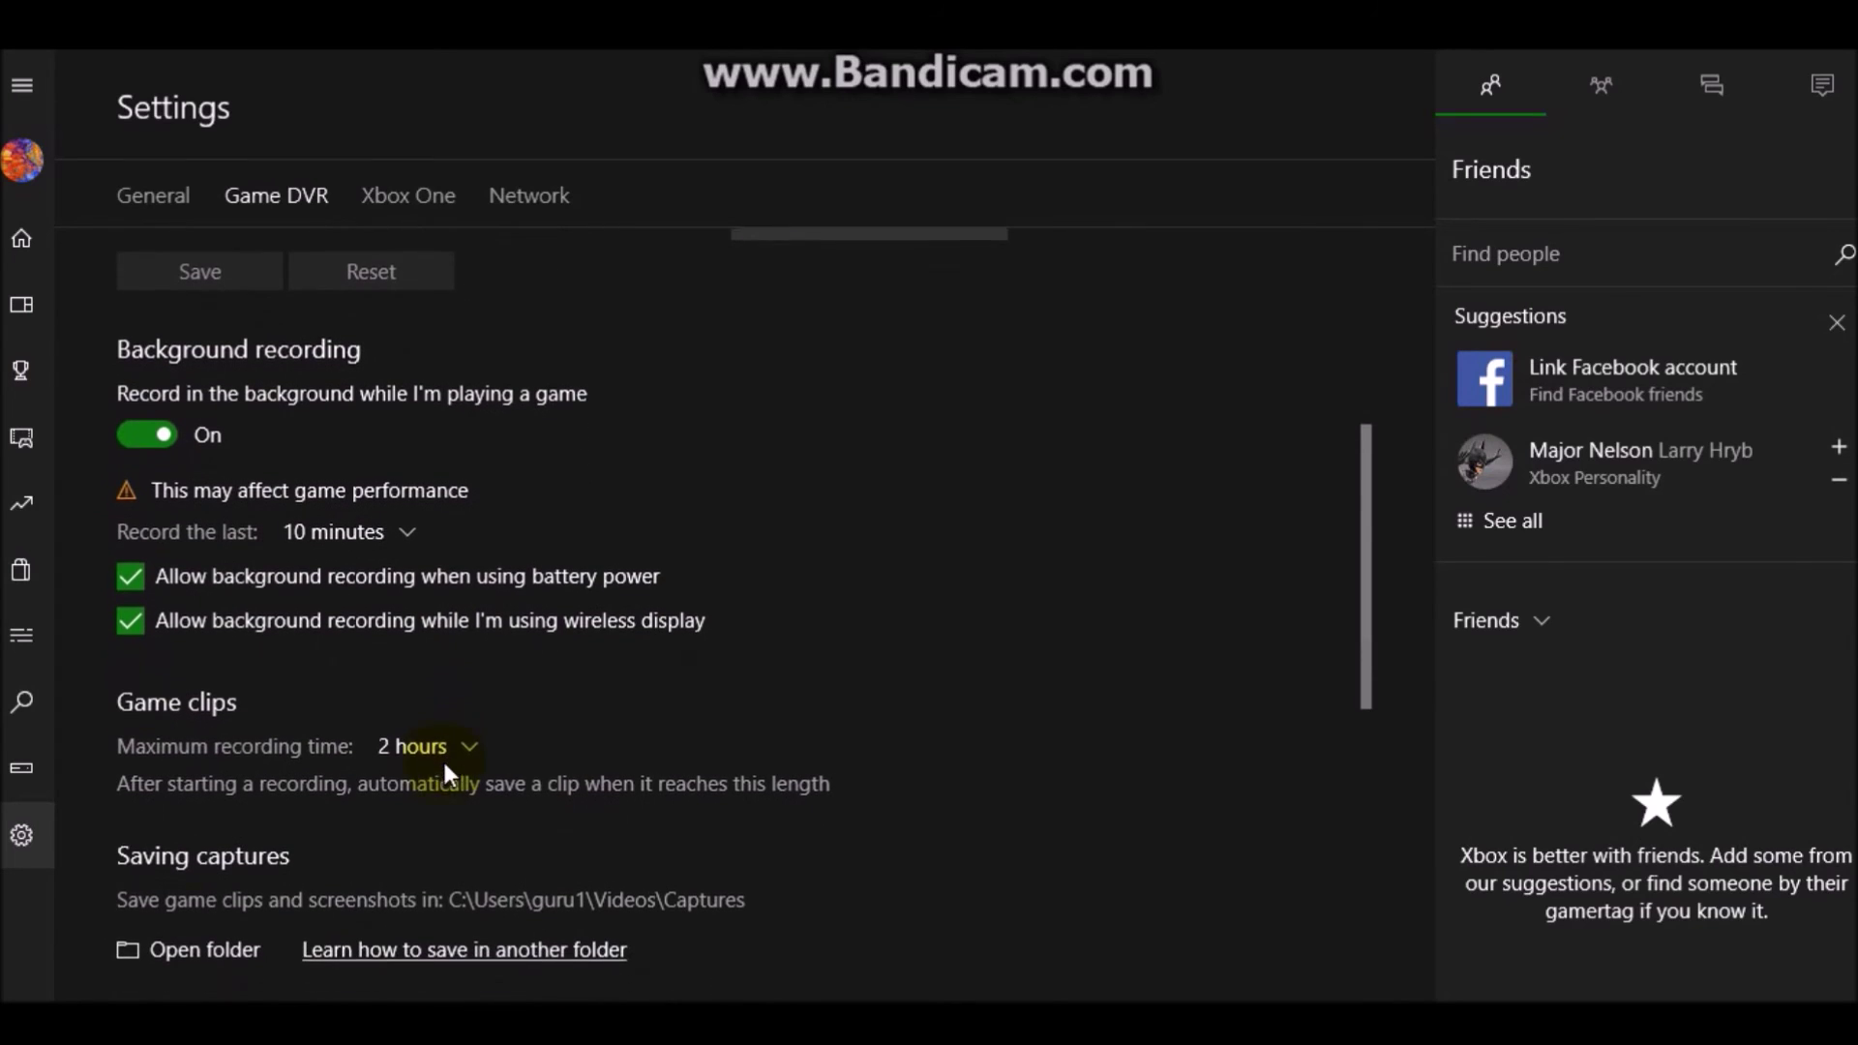
scroll(443, 757, down, 1)
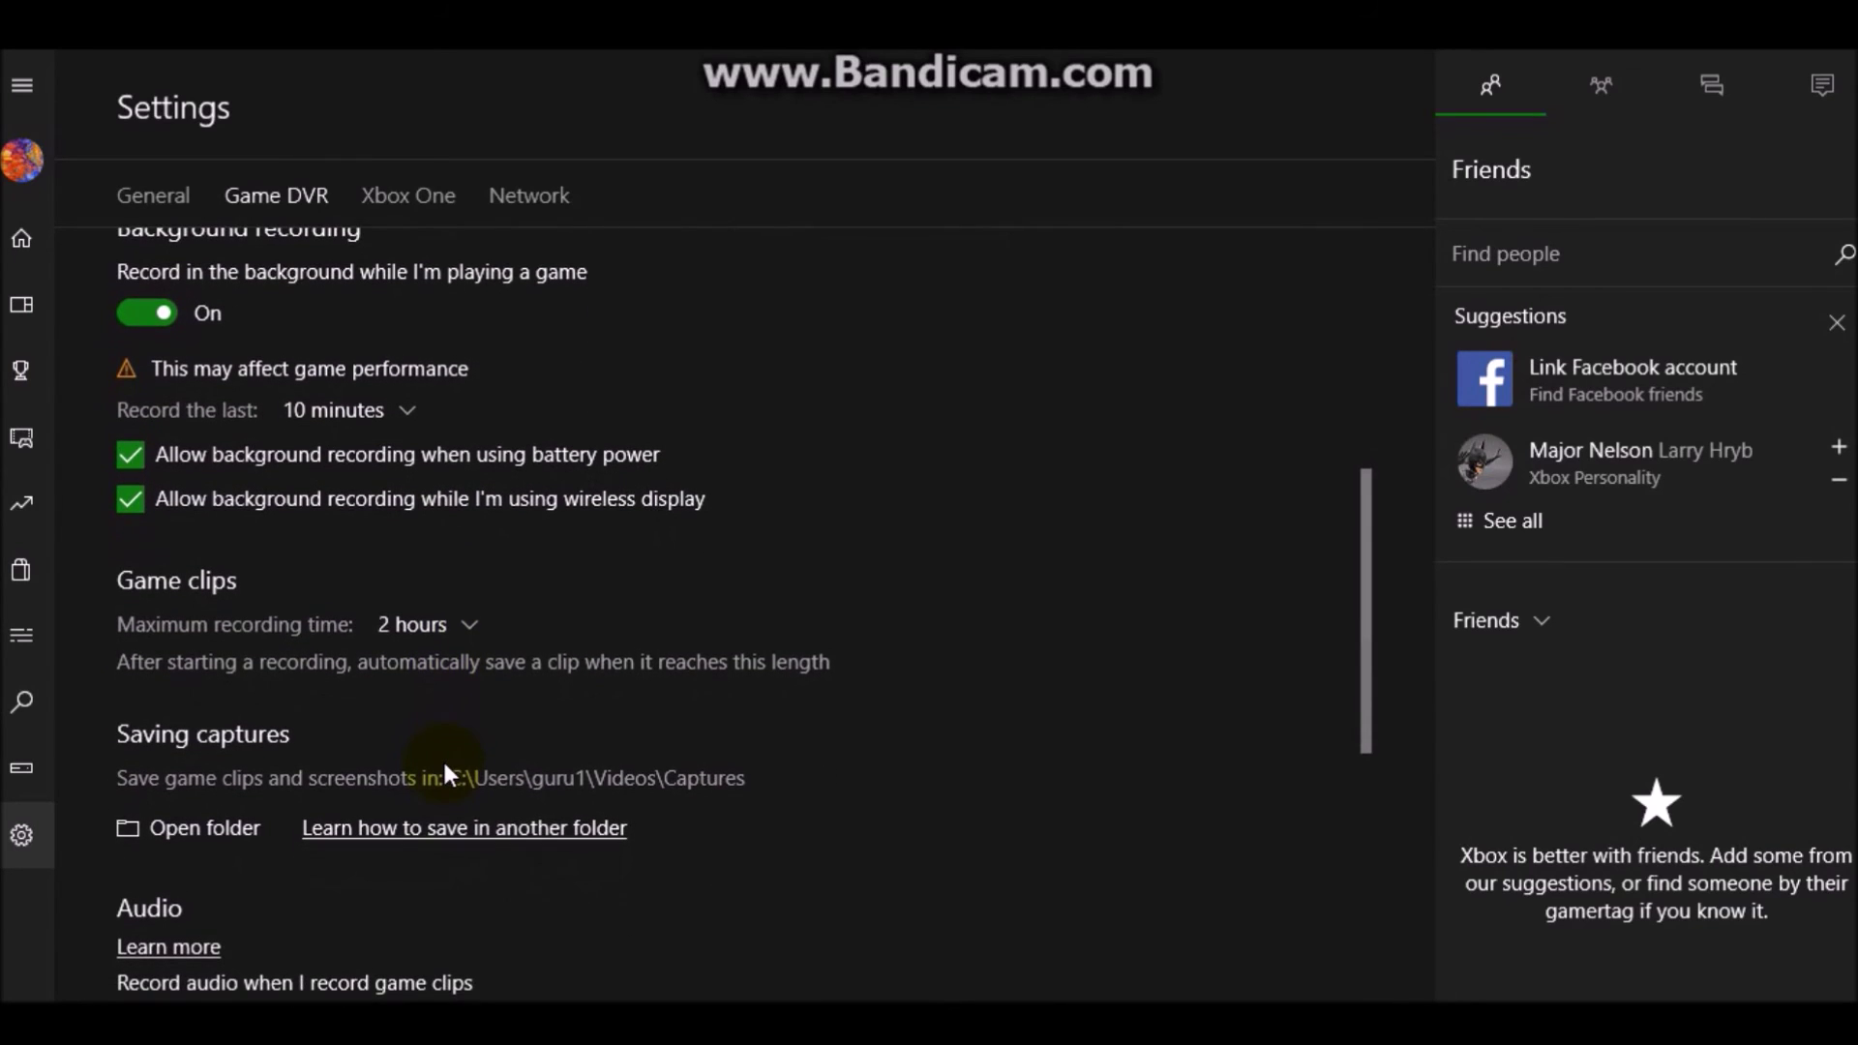
scroll(443, 762, down, 1)
scroll(443, 762, down, 1)
scroll(443, 774, down, 1)
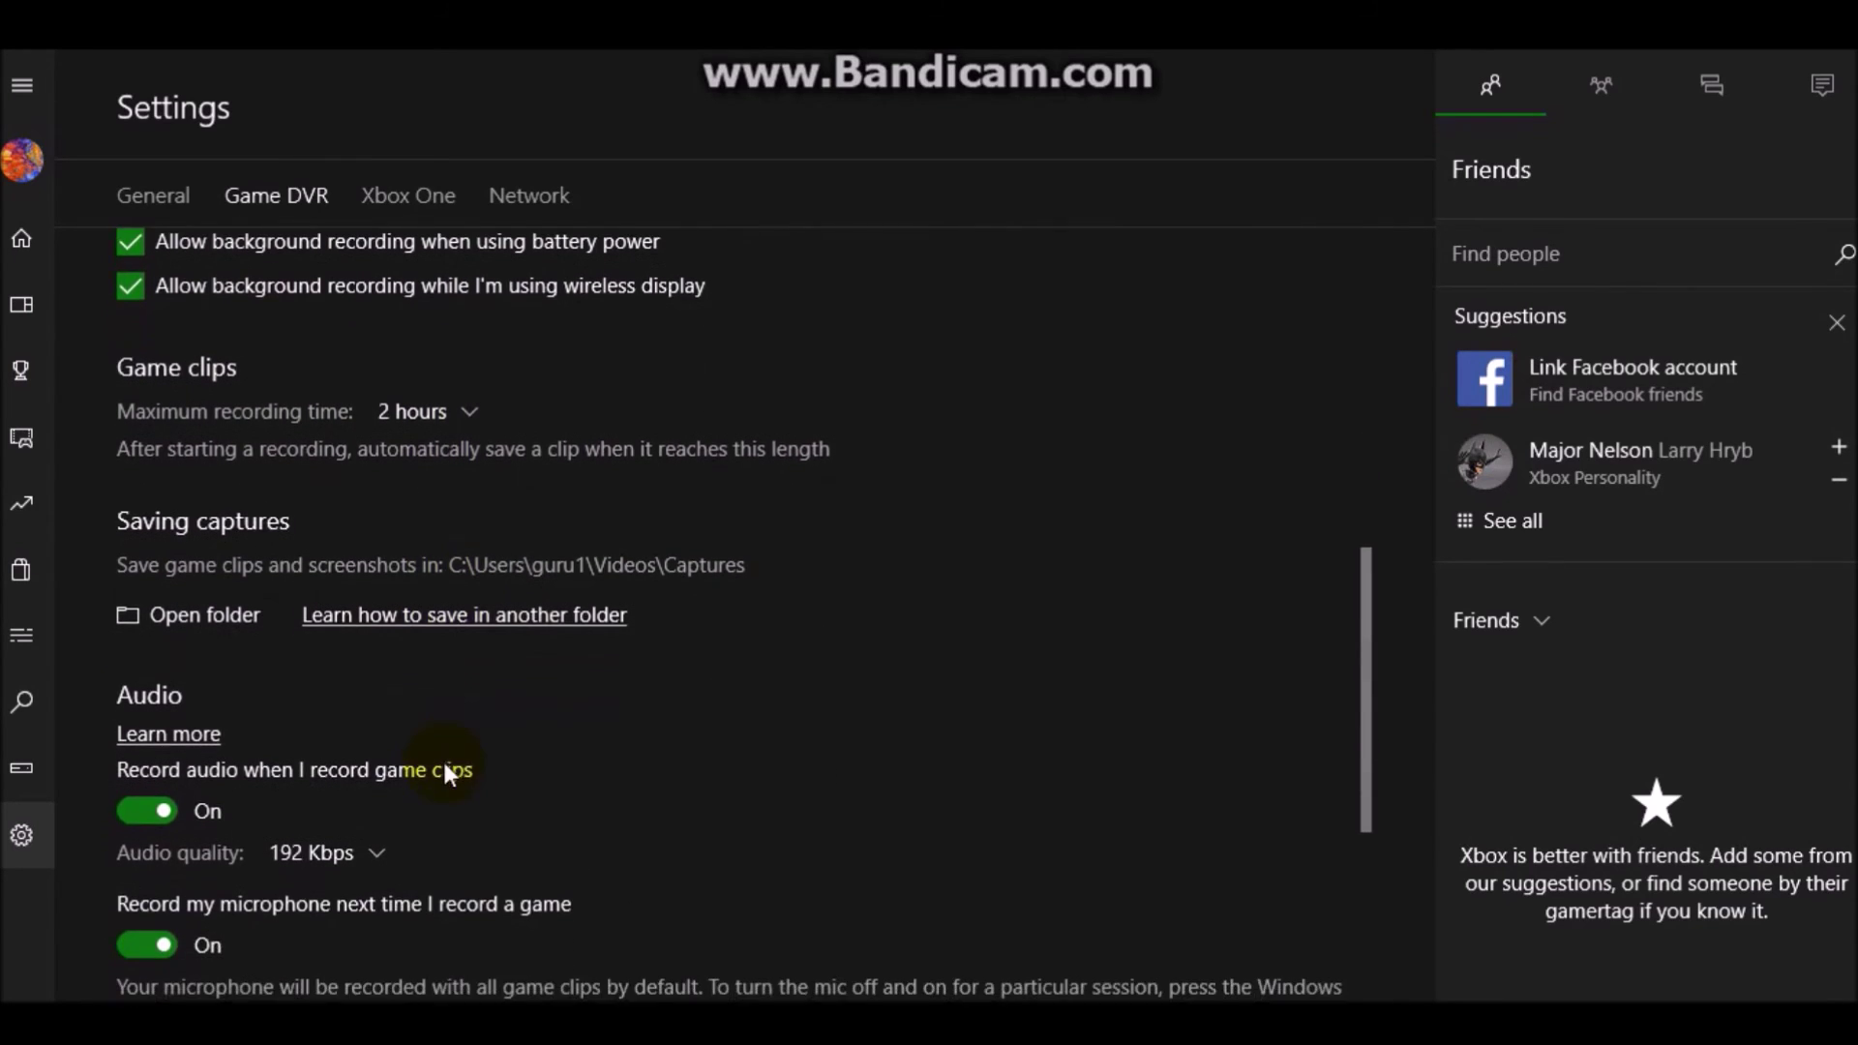
scroll(442, 775, down, 1)
scroll(444, 773, down, 1)
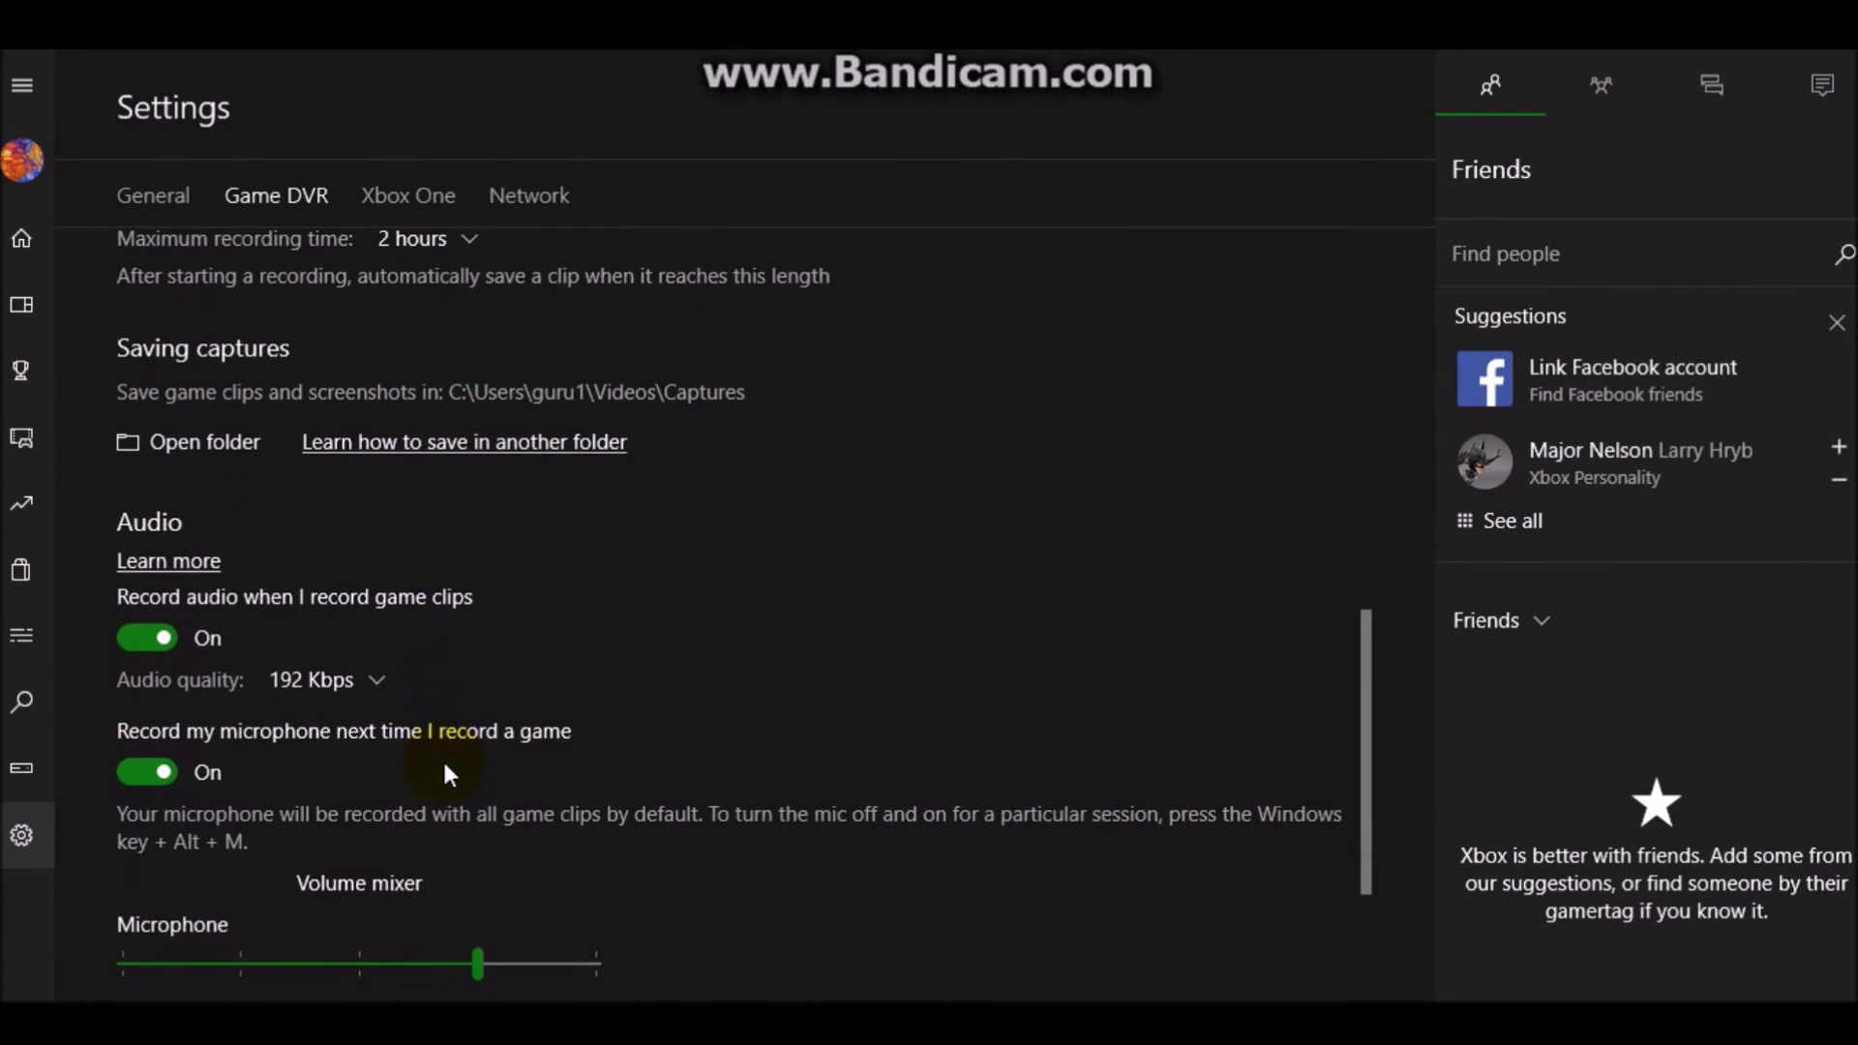
scroll(445, 772, down, 1)
scroll(444, 774, down, 1)
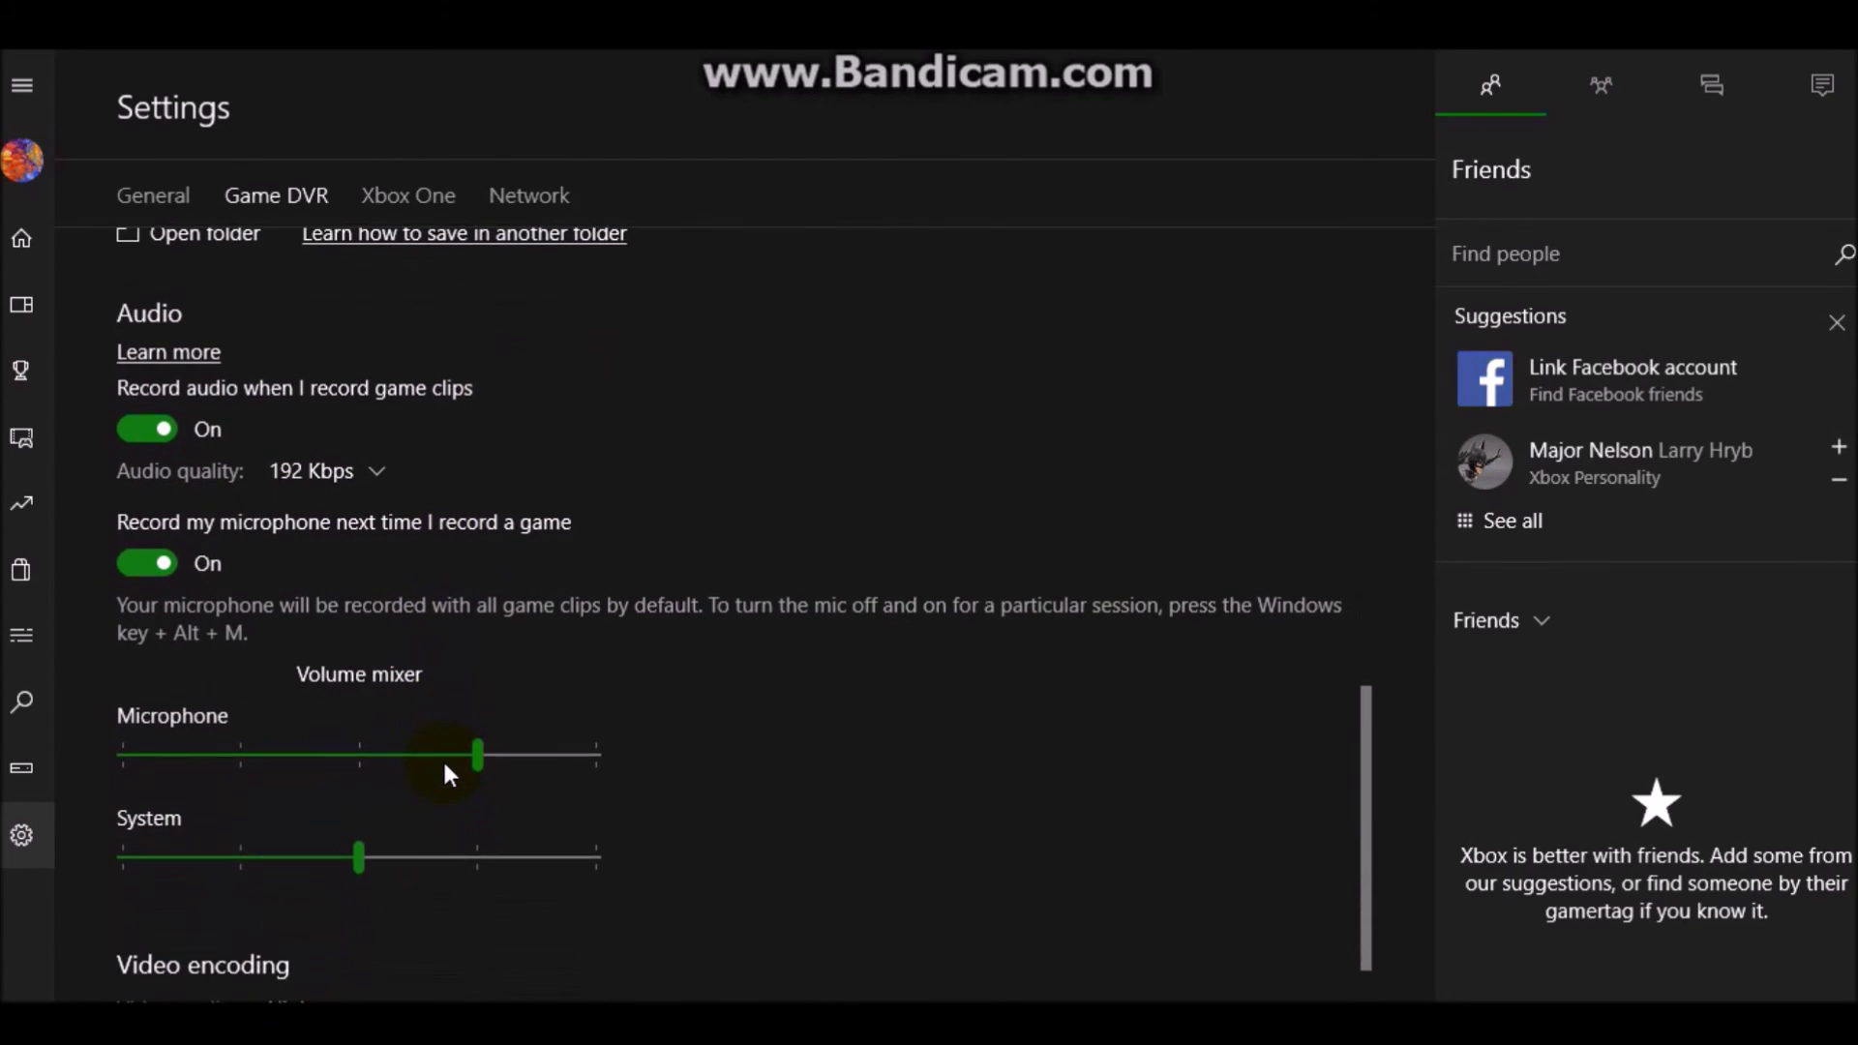
scroll(444, 773, down, 1)
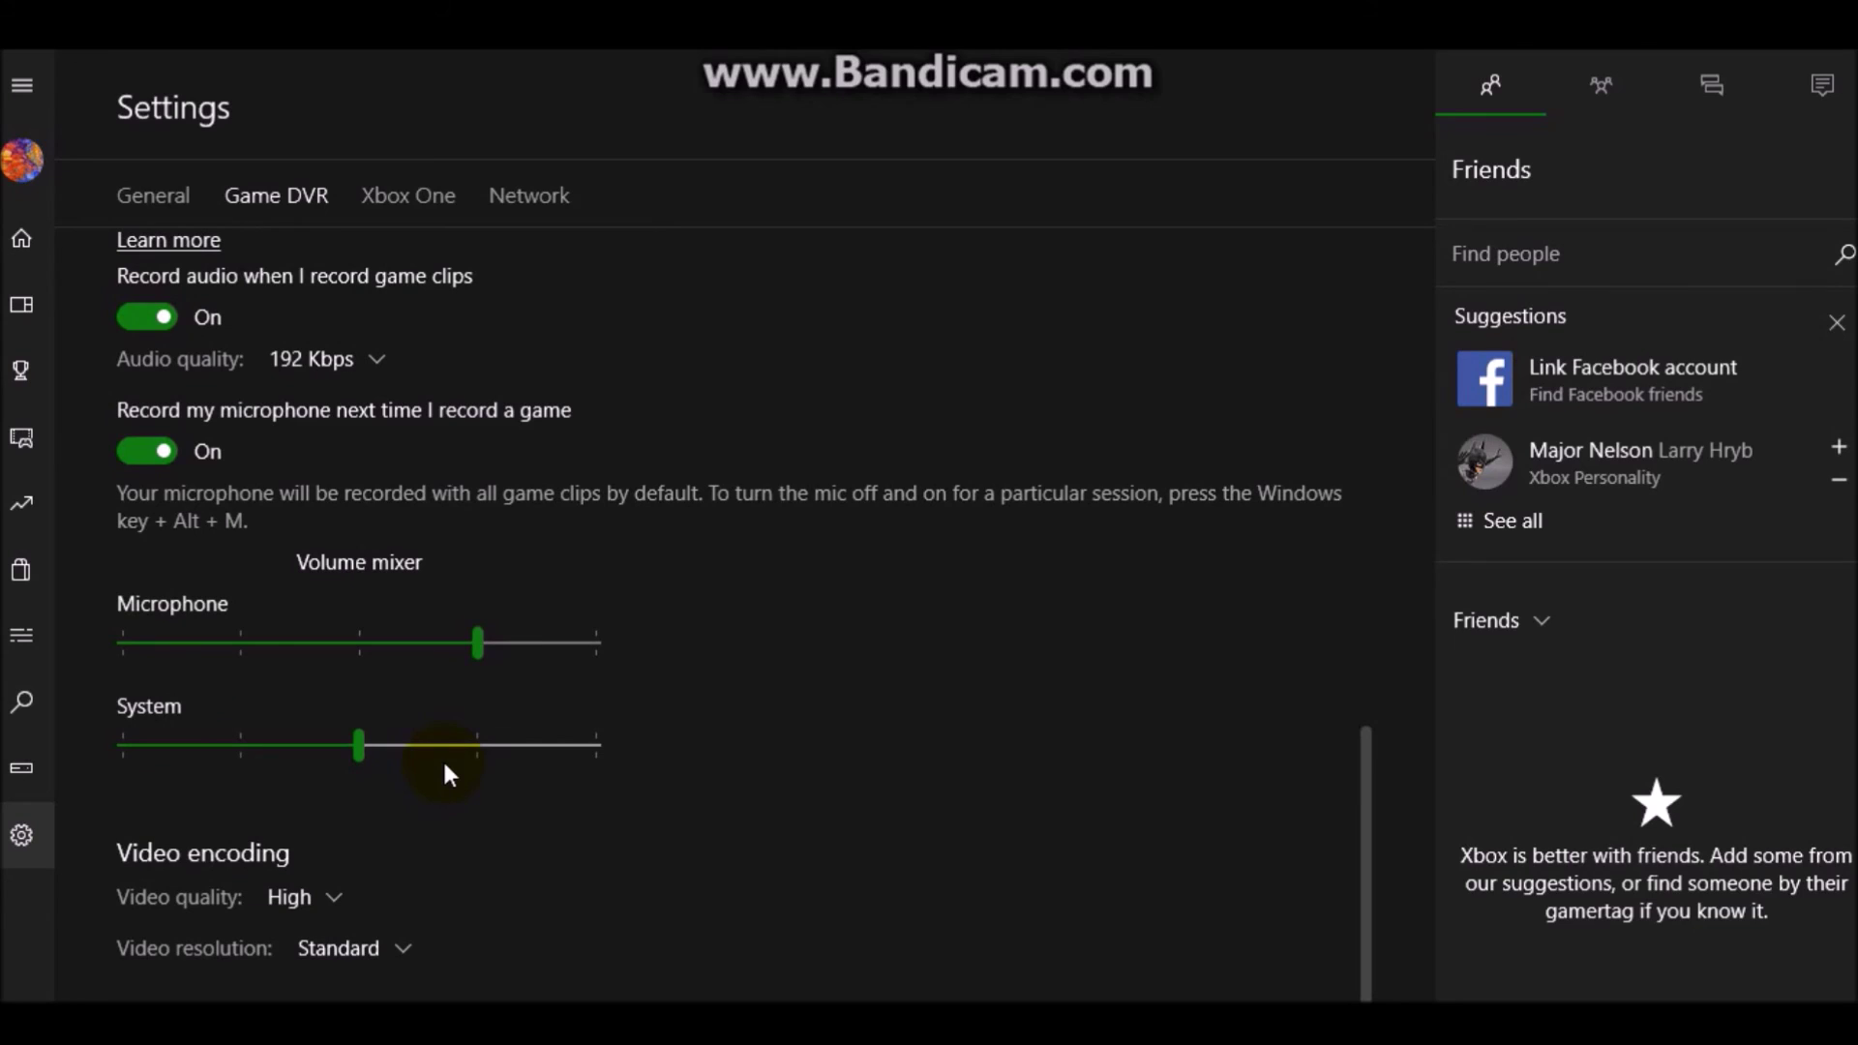